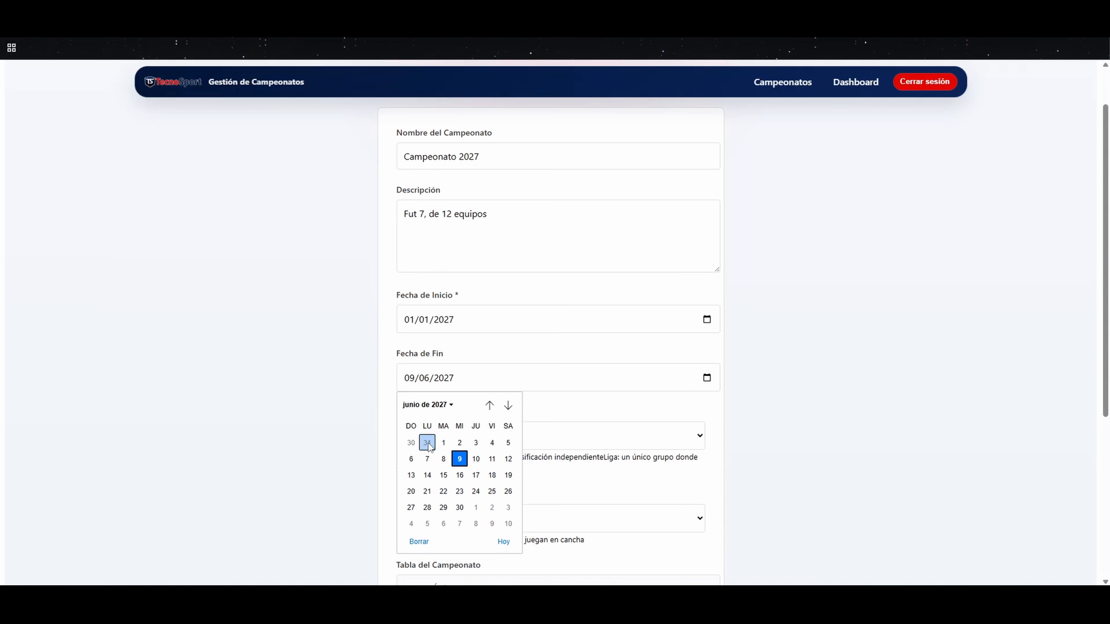
Step: Set the championship's end date to 31/05/2027 and its tournament format to Liga (Tabla Única)
{"action": "left_click", "coordinate": [427, 442]}
{"action": "scroll", "coordinate": [498, 426], "scroll_direction": "down", "scroll_amount": 3}
{"action": "left_click", "coordinate": [541, 324]}
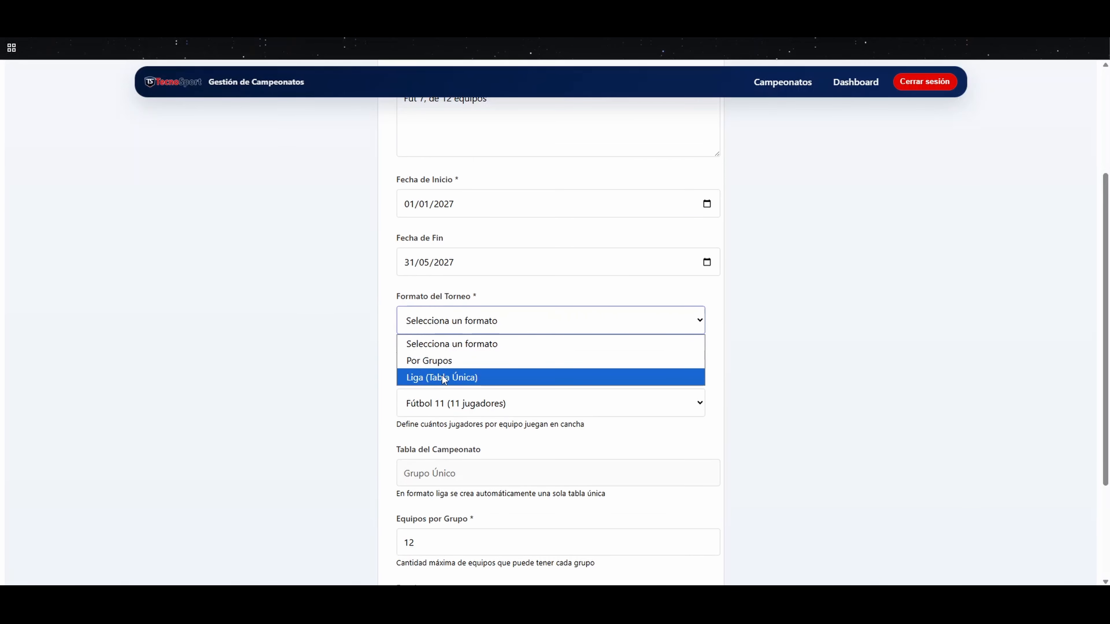
{"action": "left_click", "coordinate": [443, 377]}
Step: Set the championship's game format to Fútbol 7 (7 jugadores)
{"action": "scroll", "coordinate": [490, 333], "scroll_direction": "down", "scroll_amount": 3}
{"action": "left_click", "coordinate": [512, 289]}
{"action": "left_click", "coordinate": [456, 312]}
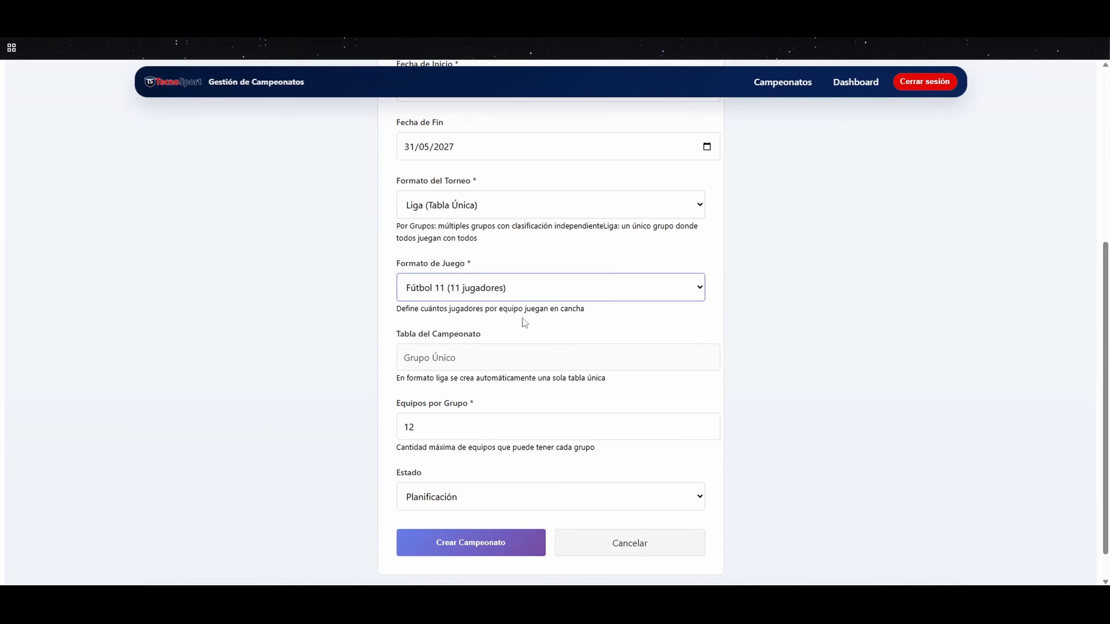
{"action": "scroll", "coordinate": [459, 339], "scroll_direction": "down", "scroll_amount": 2}
{"action": "left_click", "coordinate": [486, 256]}
{"action": "left_click", "coordinate": [472, 284]}
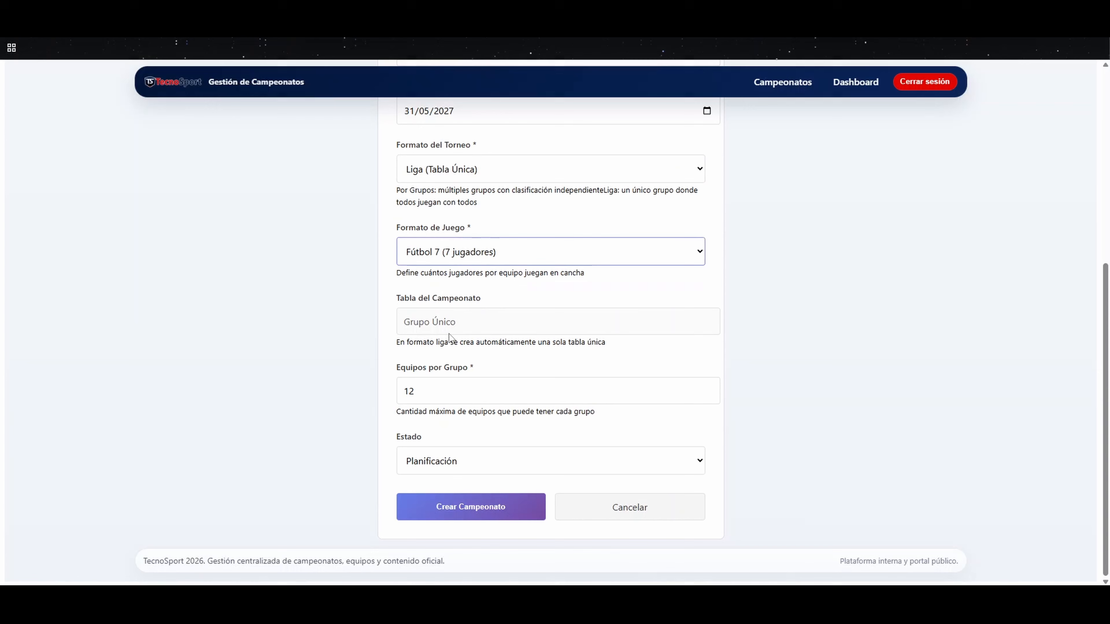
Step: Keep the championship's status as Planificación and create the championship
{"action": "left_click", "coordinate": [429, 383]}
{"action": "left_click", "coordinate": [430, 461]}
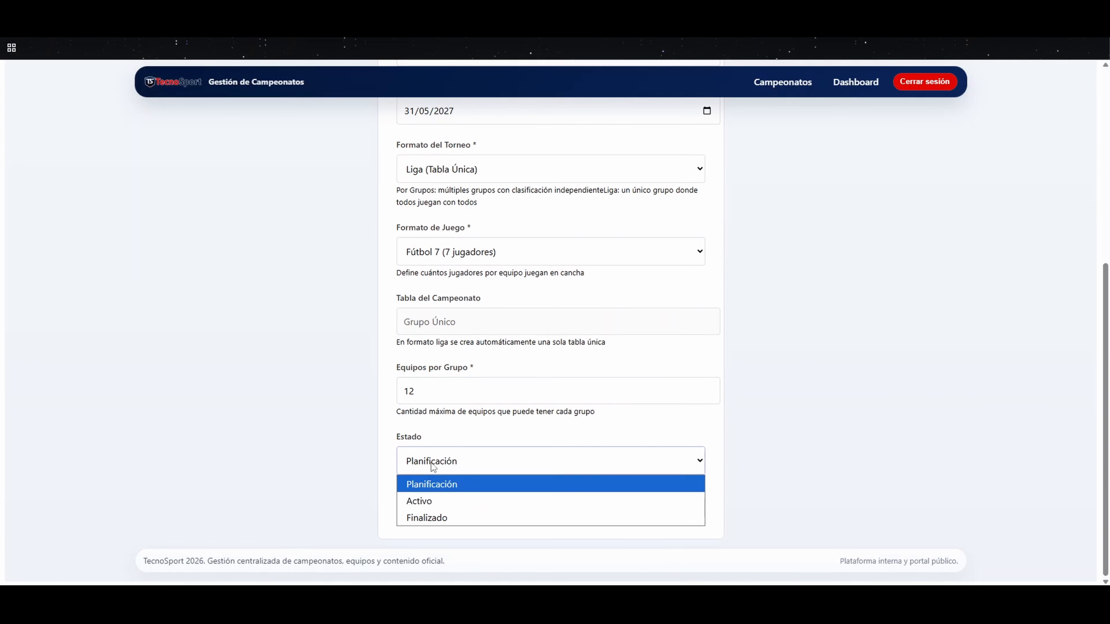
{"action": "left_click", "coordinate": [437, 484]}
{"action": "left_click", "coordinate": [494, 509]}
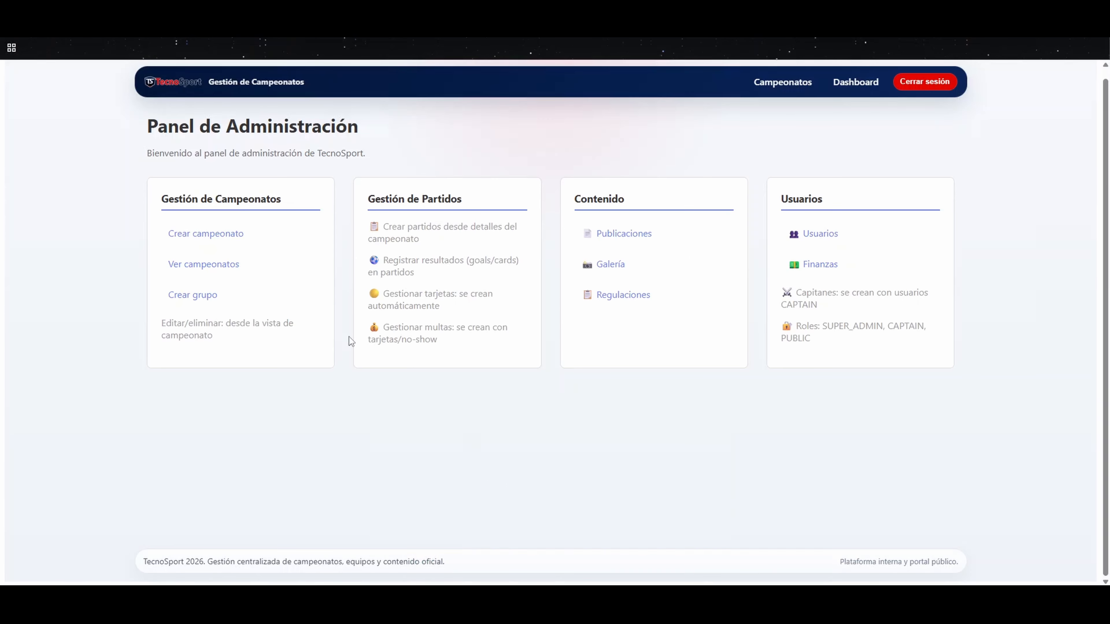
Step: Open Campeonato 2026 Masculino from the championship list and review its groups and standings
{"action": "left_click", "coordinate": [191, 263]}
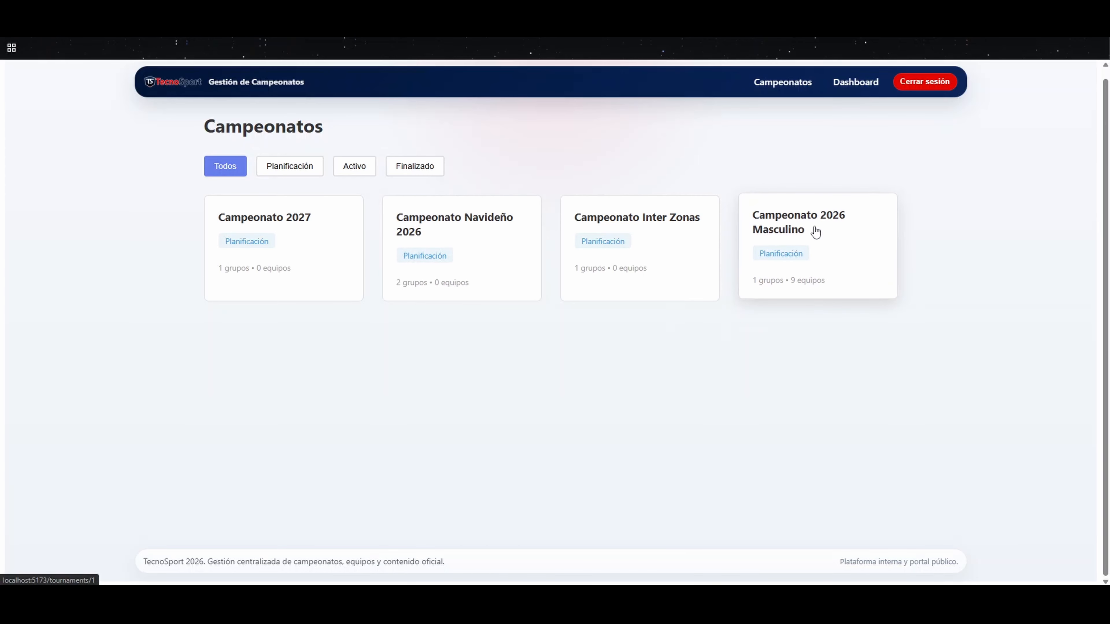
{"action": "left_click", "coordinate": [828, 232]}
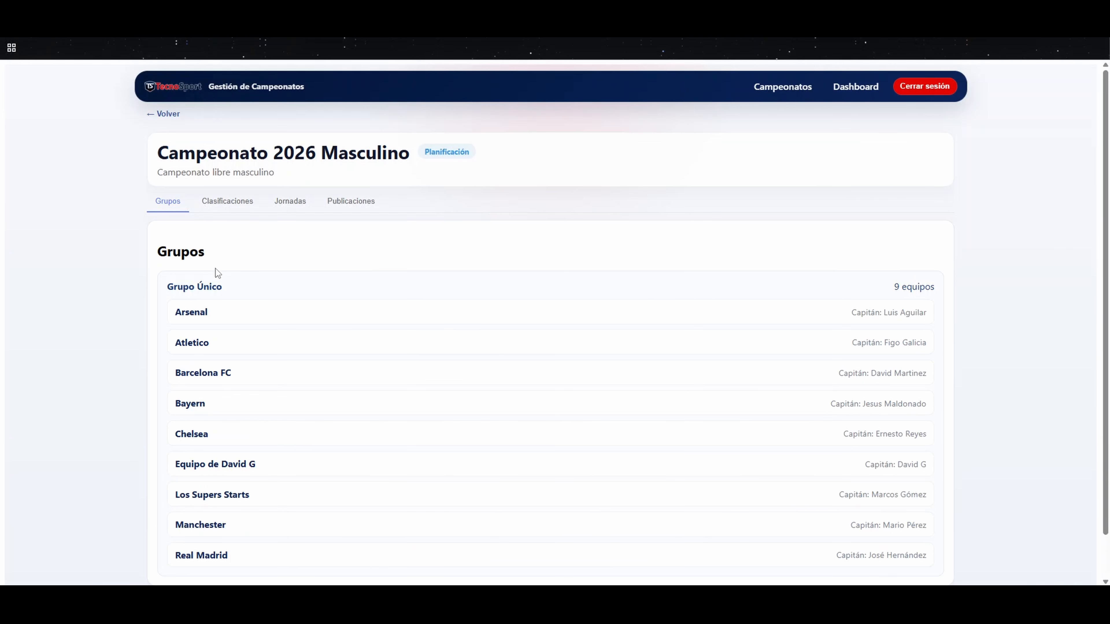
{"action": "scroll", "coordinate": [251, 284], "scroll_direction": "down", "scroll_amount": 2}
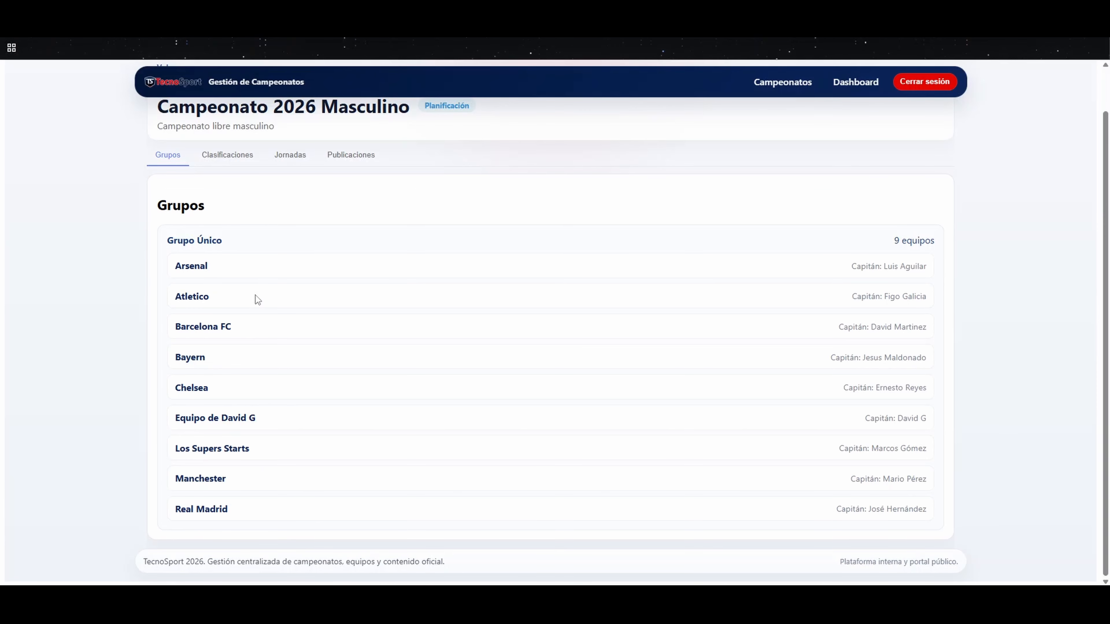
{"action": "scroll", "coordinate": [255, 296], "scroll_direction": "up", "scroll_amount": 2}
{"action": "left_click", "coordinate": [227, 200]}
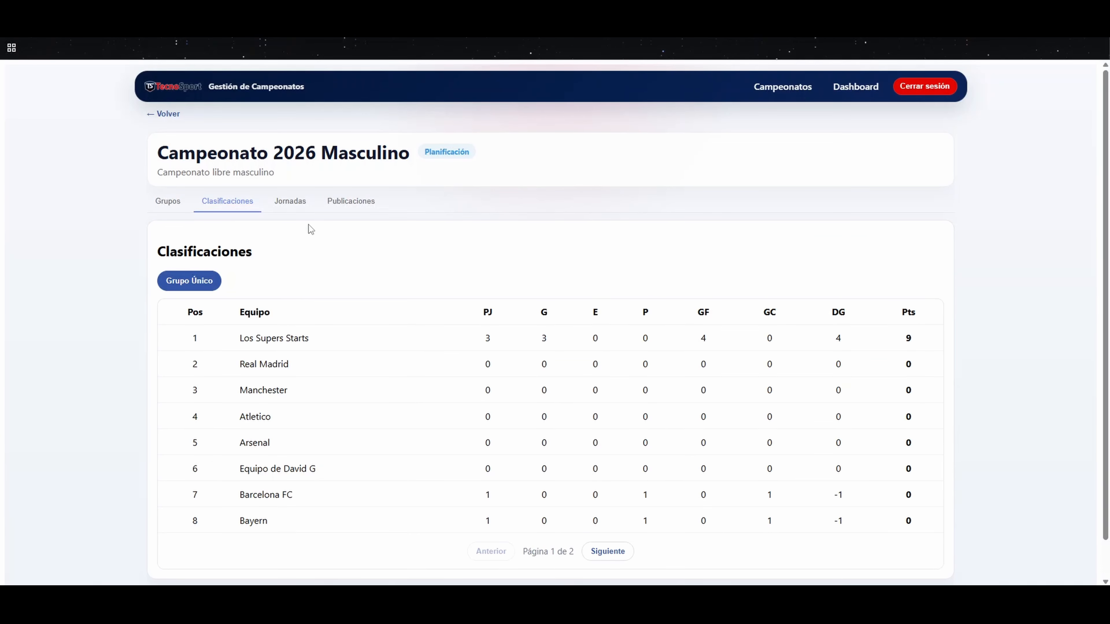
Step: Open Jornada 3 of the championship and review its configuration and matches
{"action": "left_click", "coordinate": [294, 204]}
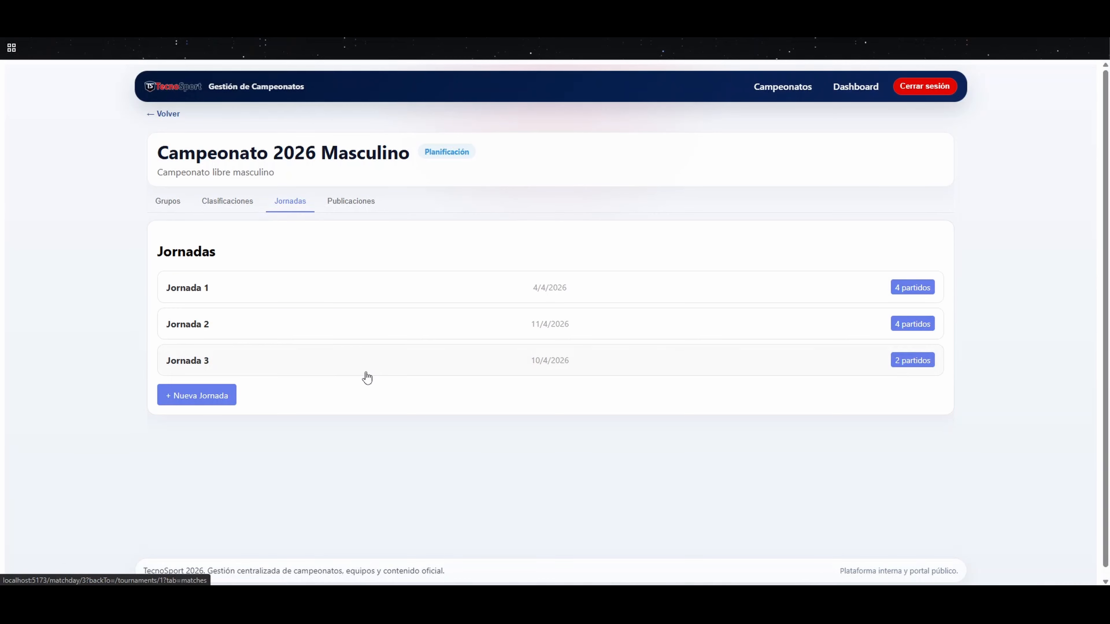
{"action": "left_click", "coordinate": [442, 374]}
{"action": "scroll", "coordinate": [476, 350], "scroll_direction": "down", "scroll_amount": 2}
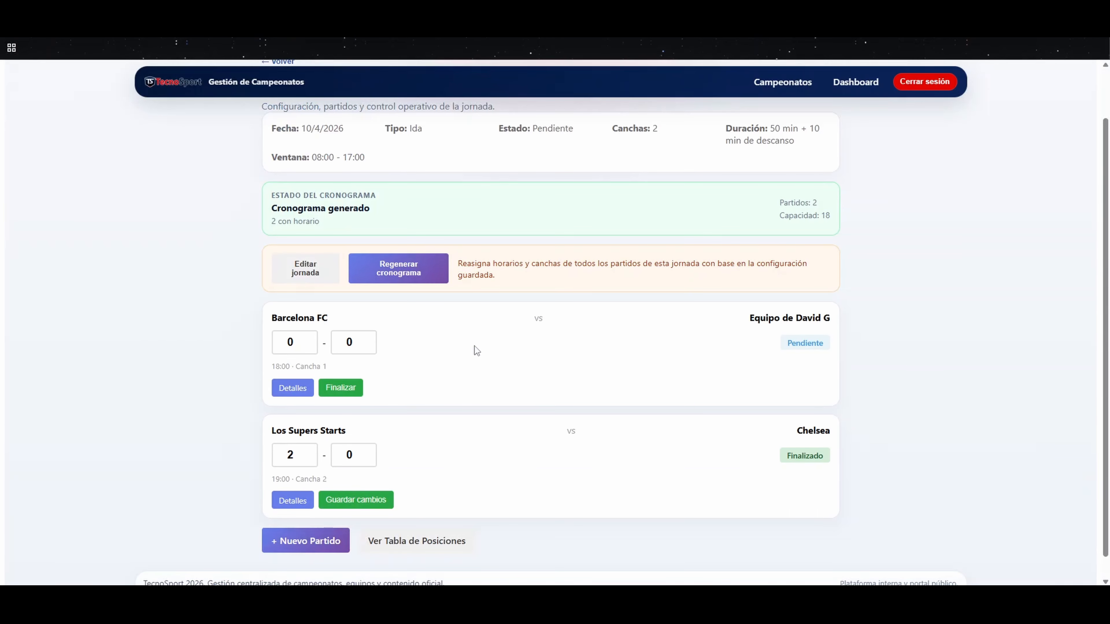
{"action": "scroll", "coordinate": [481, 348], "scroll_direction": "down", "scroll_amount": 1}
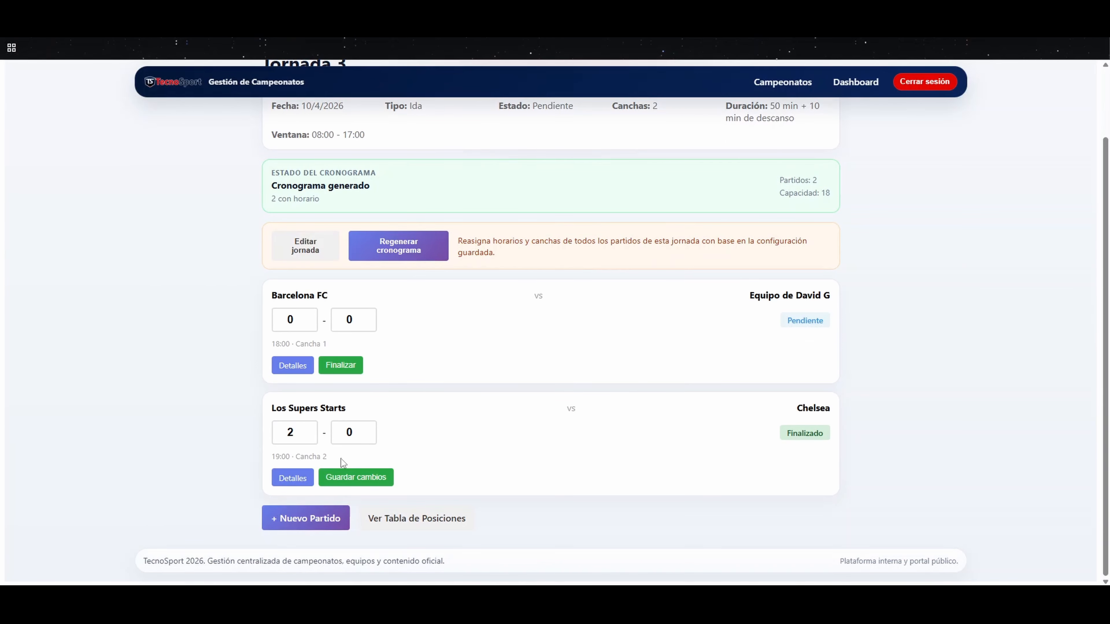
{"action": "scroll", "coordinate": [438, 452], "scroll_direction": "up", "scroll_amount": 3}
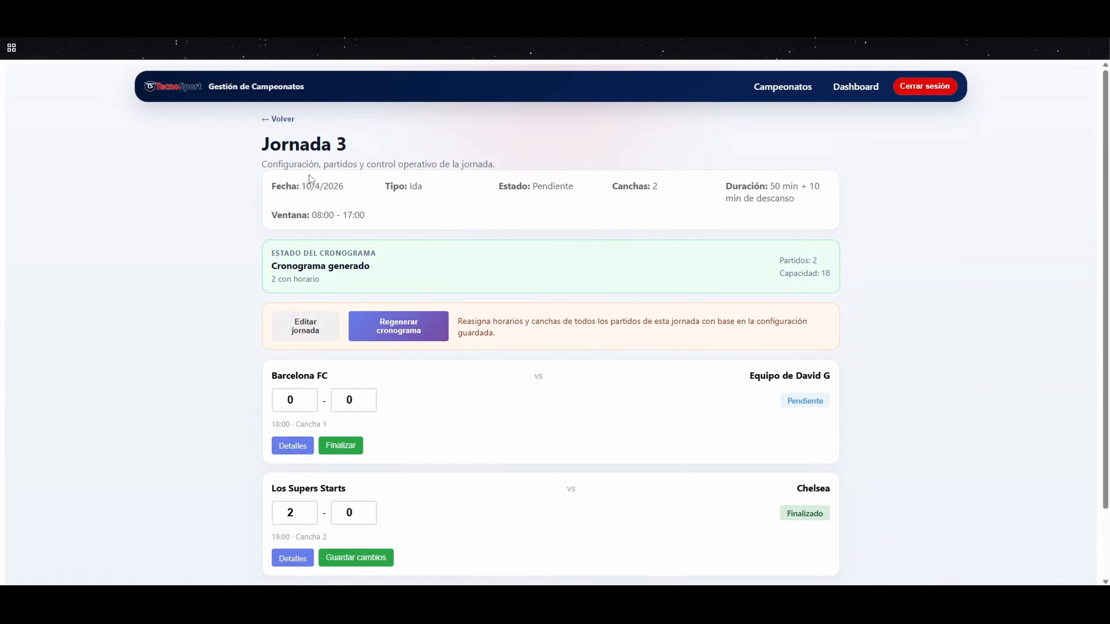
Step: Return to the championship and start a new matchday with number 4 and date 18/04/2026
{"action": "left_click", "coordinate": [280, 119]}
{"action": "left_click", "coordinate": [225, 393]}
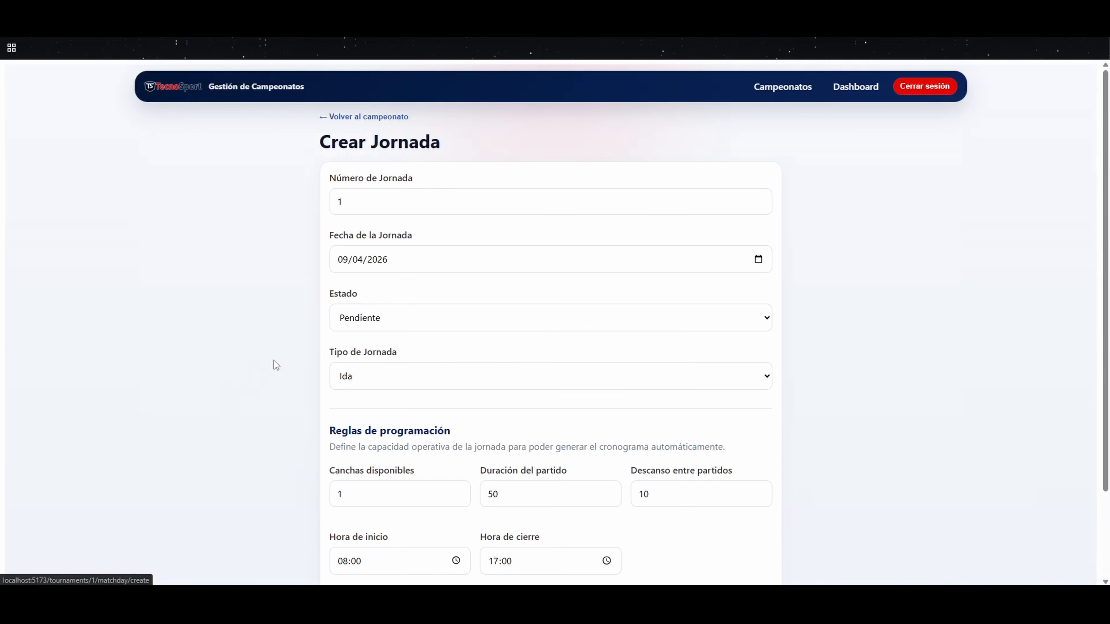
{"action": "left_click", "coordinate": [413, 206]}
{"action": "type", "text": "4"}
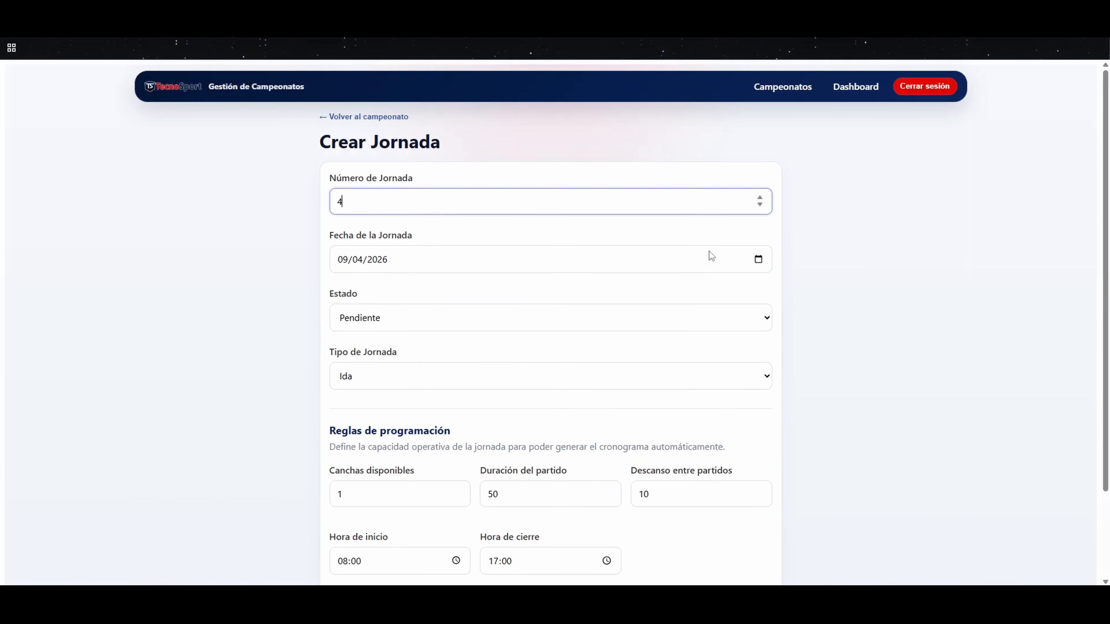
{"action": "left_click", "coordinate": [758, 260]}
{"action": "left_click", "coordinate": [382, 286]}
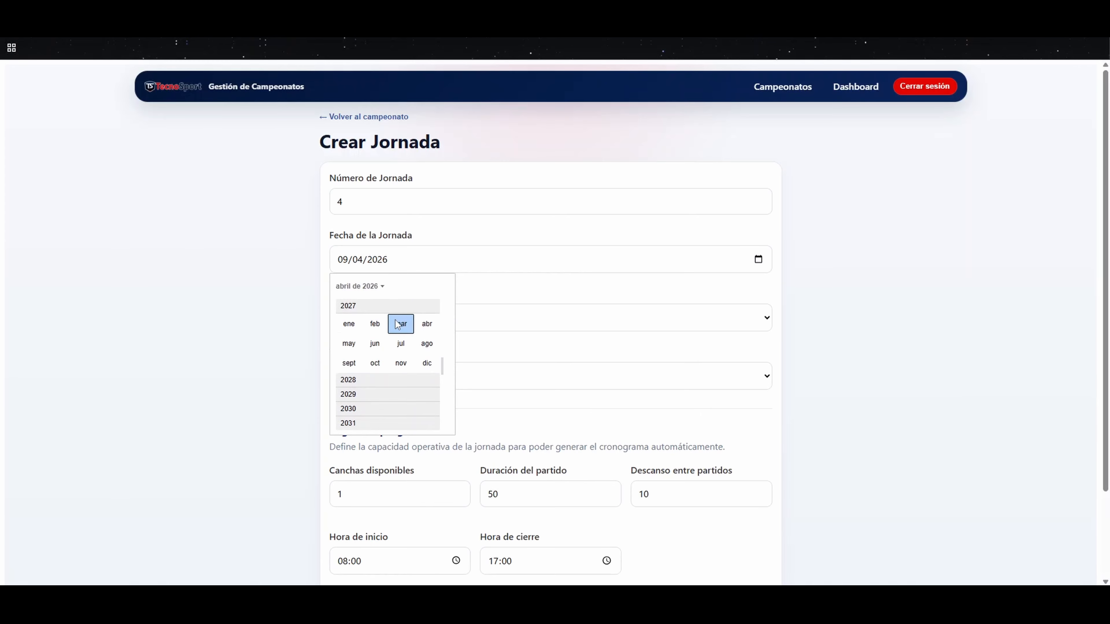
{"action": "left_click", "coordinate": [370, 288]}
{"action": "left_click", "coordinate": [441, 357]}
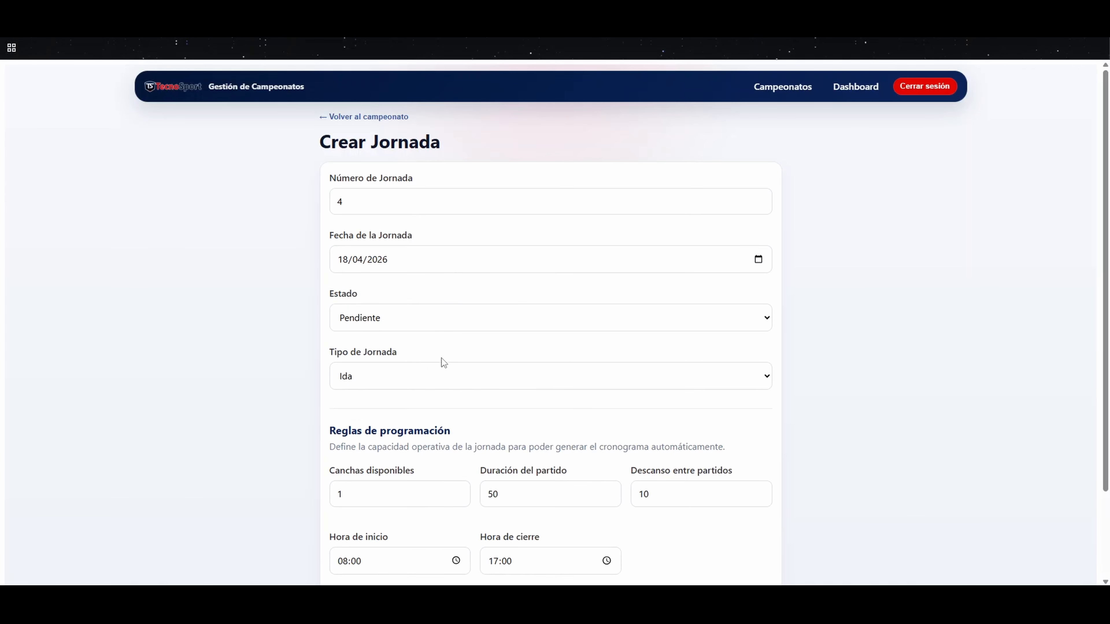
Step: Set the new matchday's status to En Progreso and keep its type as Ida
{"action": "left_click", "coordinate": [751, 323]}
{"action": "left_click", "coordinate": [409, 343]}
{"action": "left_click", "coordinate": [406, 325]}
{"action": "left_click", "coordinate": [398, 360]}
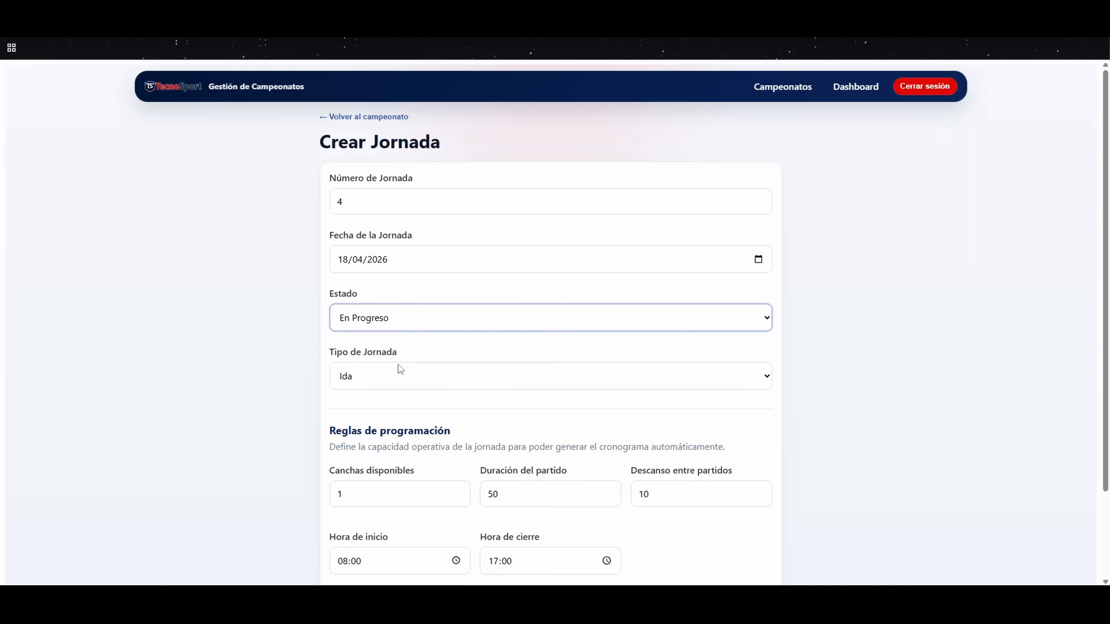
{"action": "left_click", "coordinate": [399, 362]}
{"action": "scroll", "coordinate": [400, 359], "scroll_direction": "down", "scroll_amount": 1}
{"action": "left_click", "coordinate": [383, 324]}
{"action": "left_click", "coordinate": [404, 342]}
{"action": "left_click", "coordinate": [429, 295]}
{"action": "scroll", "coordinate": [422, 318], "scroll_direction": "down", "scroll_amount": 1}
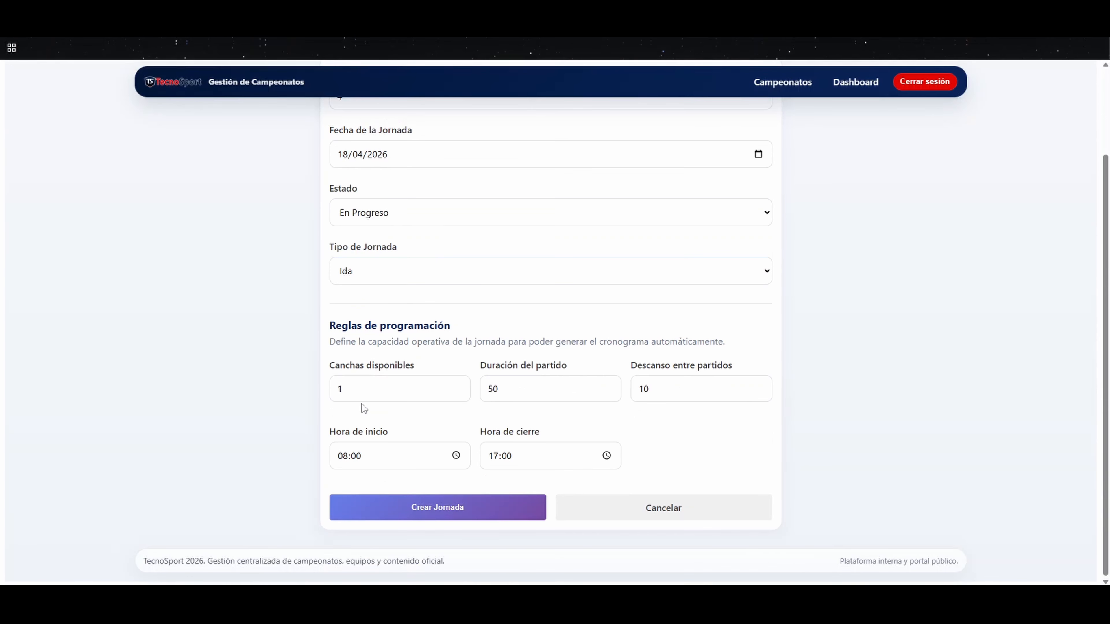
Step: Set the available courts to 2, keep the default match durations and hours, and create the matchday
{"action": "left_click_drag", "start_coordinate": [360, 392], "coordinate": [330, 396]}
{"action": "type", "text": "2"}
{"action": "key", "text": "Tab"}
{"action": "key", "text": "Tab"}
{"action": "key", "text": "Tab"}
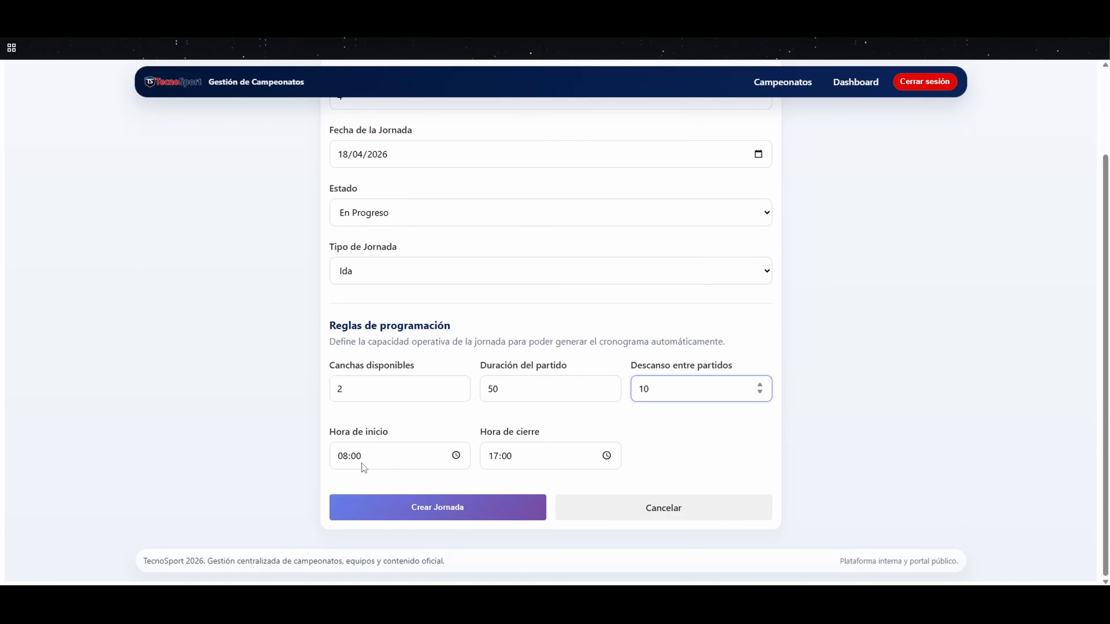
{"action": "left_click", "coordinate": [607, 457]}
{"action": "left_click", "coordinate": [739, 449]}
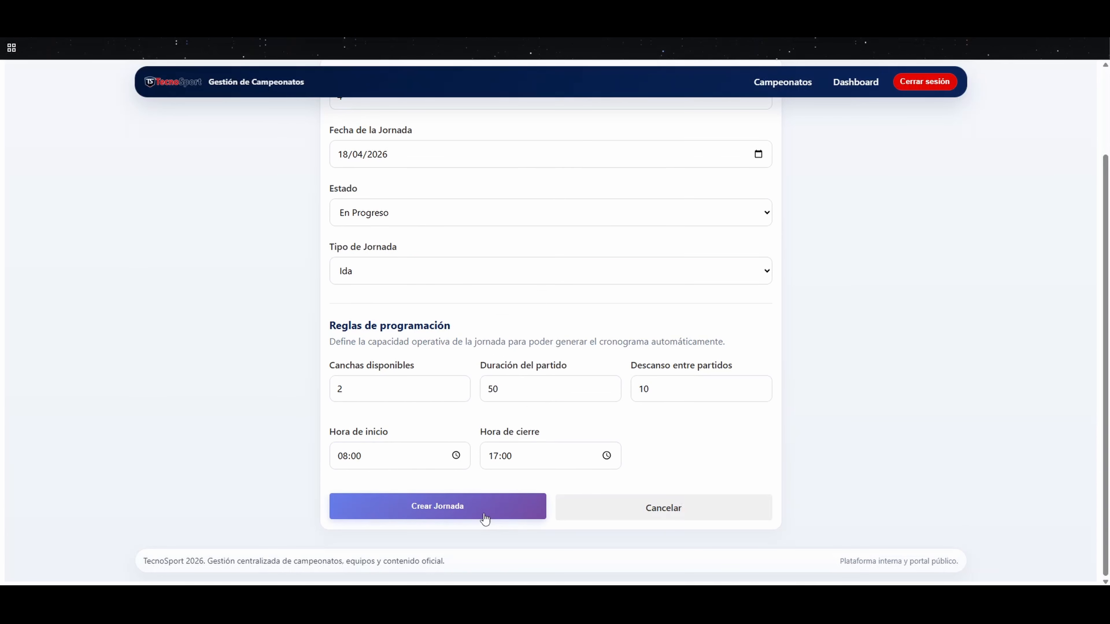
{"action": "left_click", "coordinate": [483, 516]}
Step: Start a new match in Jornada 4 with Los Supers Starts as the local team and Bayern as the visiting team
{"action": "left_click", "coordinate": [290, 155]}
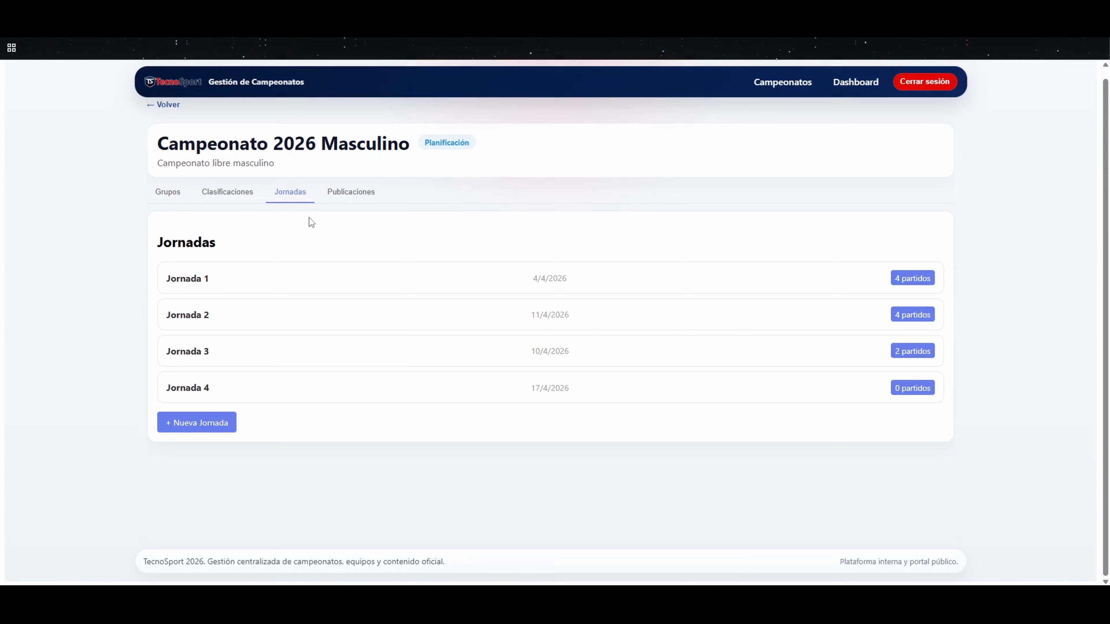
{"action": "left_click", "coordinate": [188, 388]}
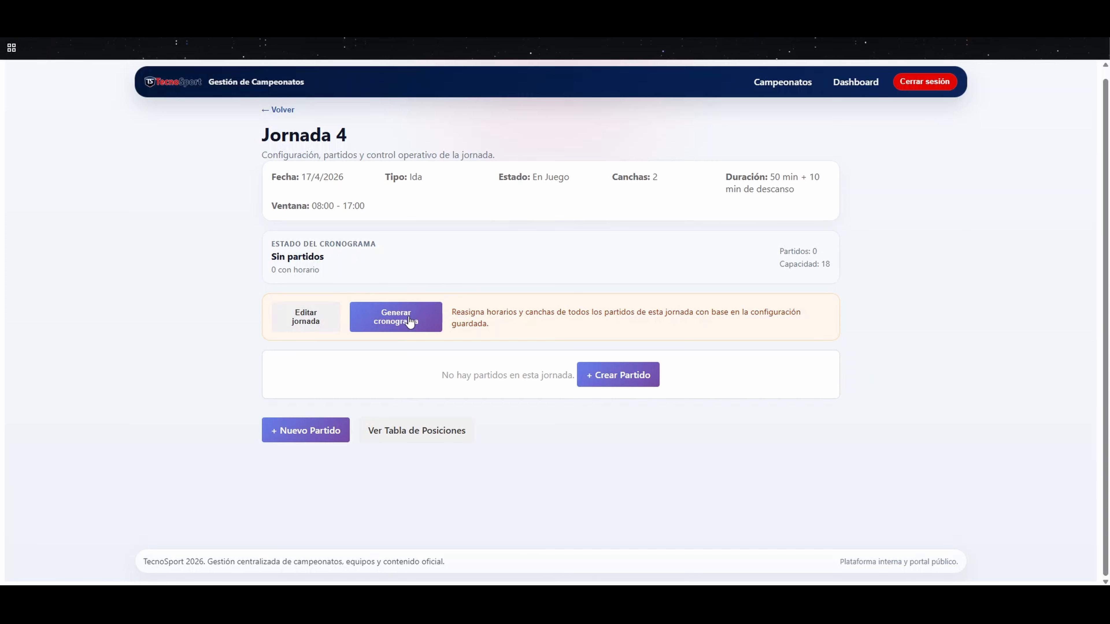
{"action": "left_click", "coordinate": [636, 377]}
{"action": "left_click", "coordinate": [471, 196]}
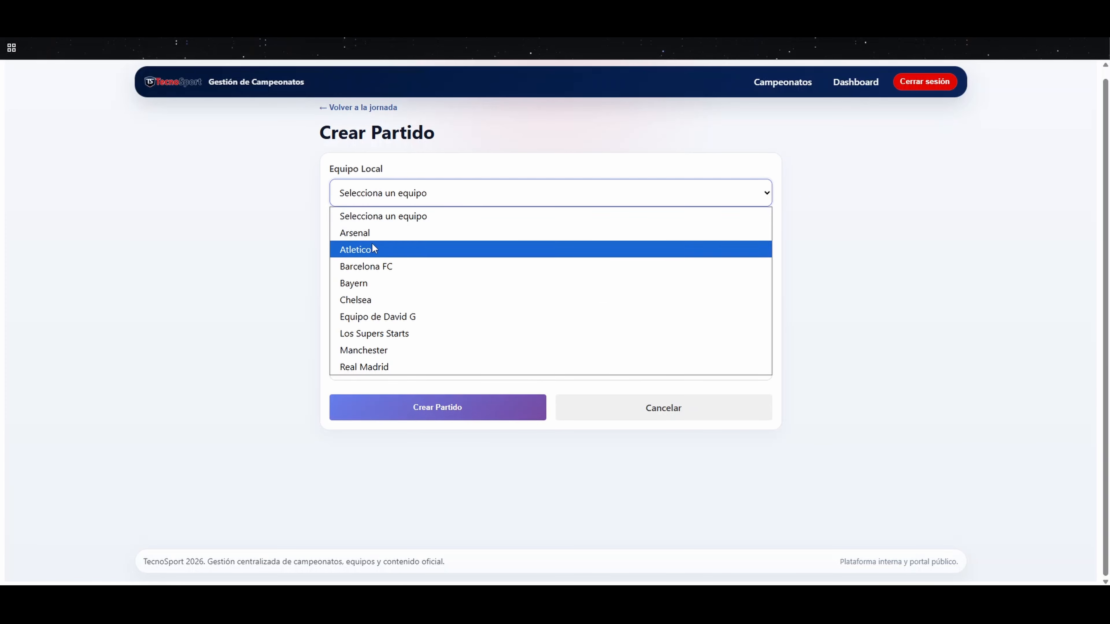
{"action": "left_click", "coordinate": [401, 341]}
{"action": "left_click", "coordinate": [407, 255]}
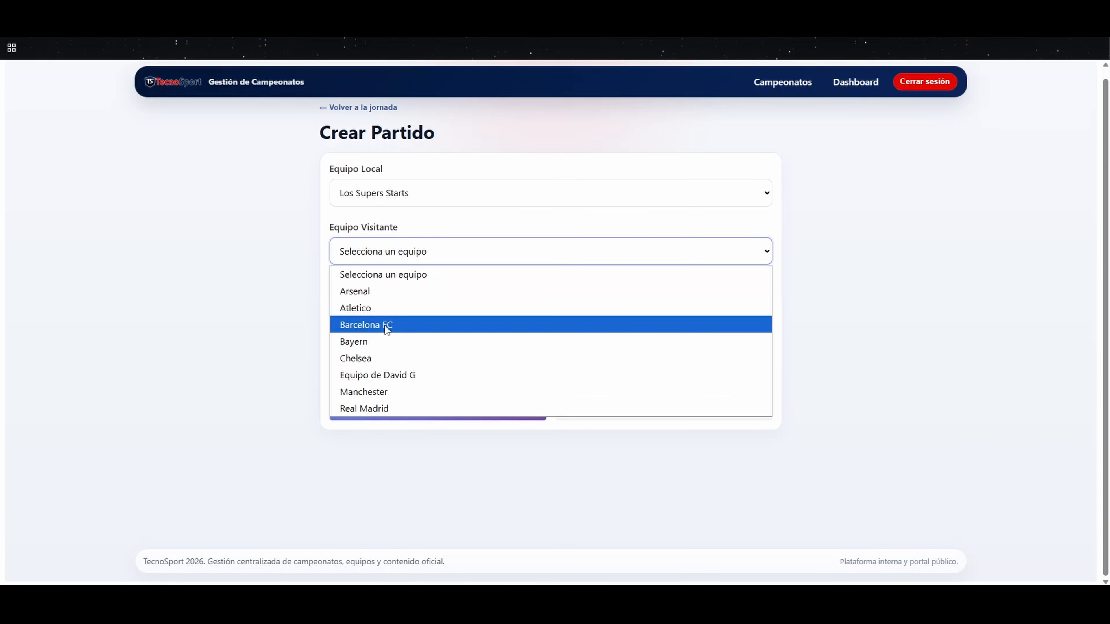
{"action": "left_click", "coordinate": [374, 343]}
Step: Set the match's date and time to 18/04/2026 09:00
{"action": "left_click", "coordinate": [413, 310]}
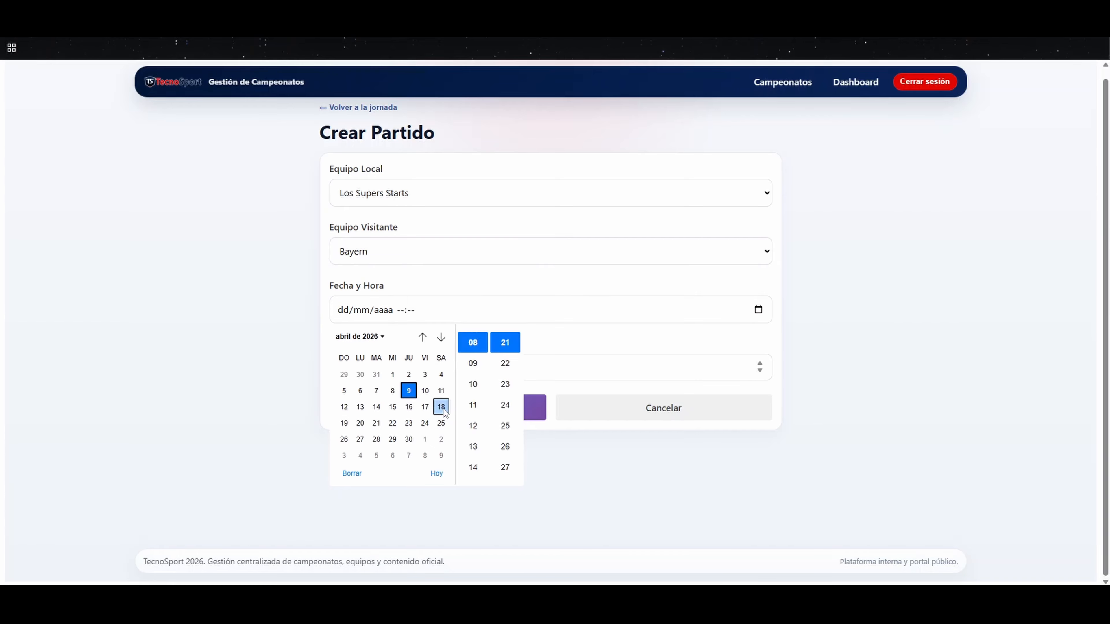
{"action": "left_click", "coordinate": [441, 407]}
{"action": "left_click", "coordinate": [484, 370]}
{"action": "scroll", "coordinate": [502, 376], "scroll_direction": "down", "scroll_amount": 10}
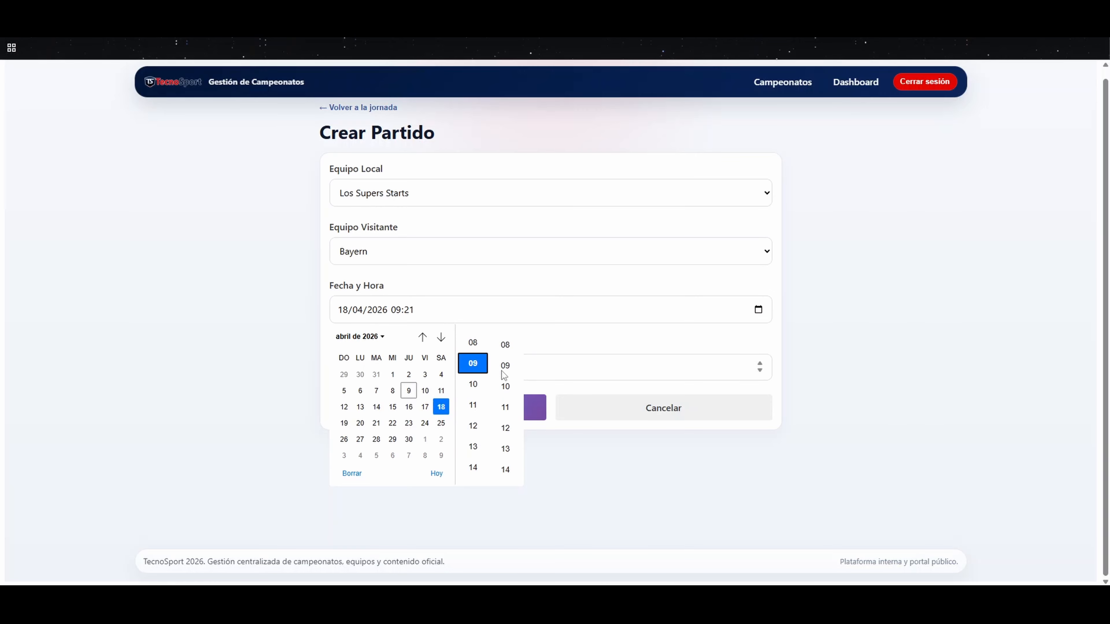
{"action": "scroll", "coordinate": [503, 376], "scroll_direction": "down", "scroll_amount": 3}
{"action": "left_click", "coordinate": [506, 405]}
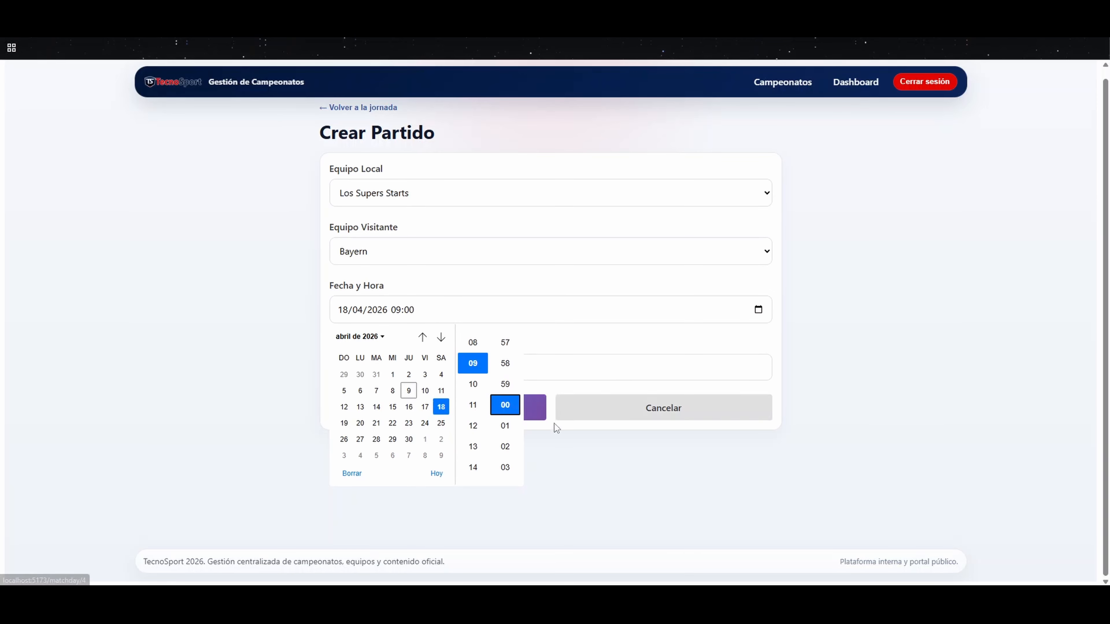
{"action": "left_click", "coordinate": [593, 454]}
Step: Set the match's court to 2 and try to create the match
{"action": "left_click", "coordinate": [355, 370]}
{"action": "key", "text": "BackSpace"}
{"action": "type", "text": "2"}
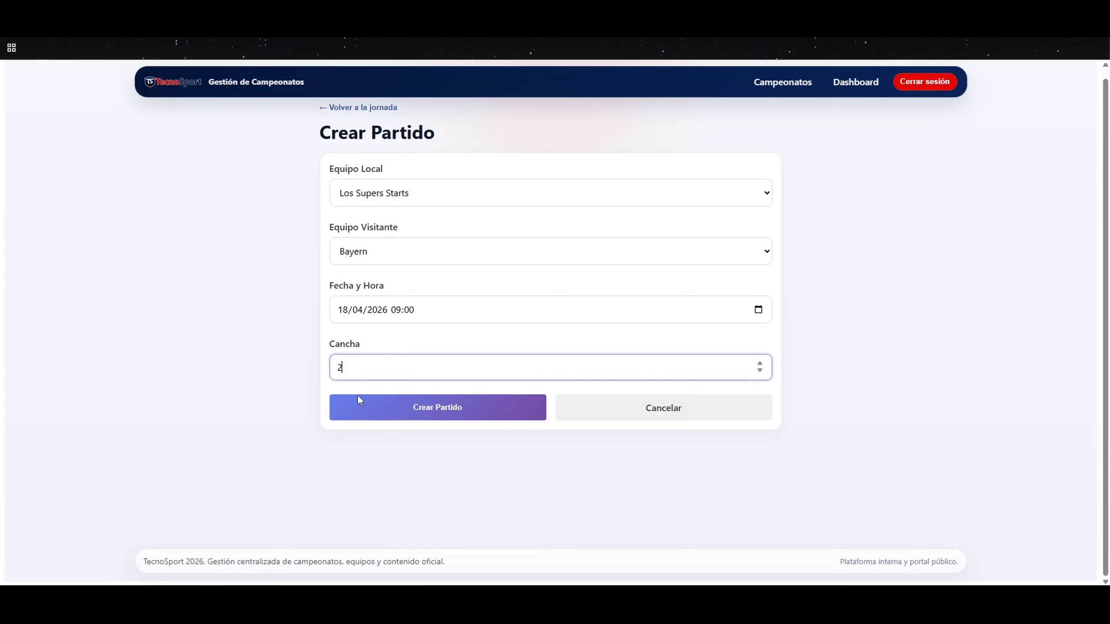
{"action": "left_click", "coordinate": [462, 411]}
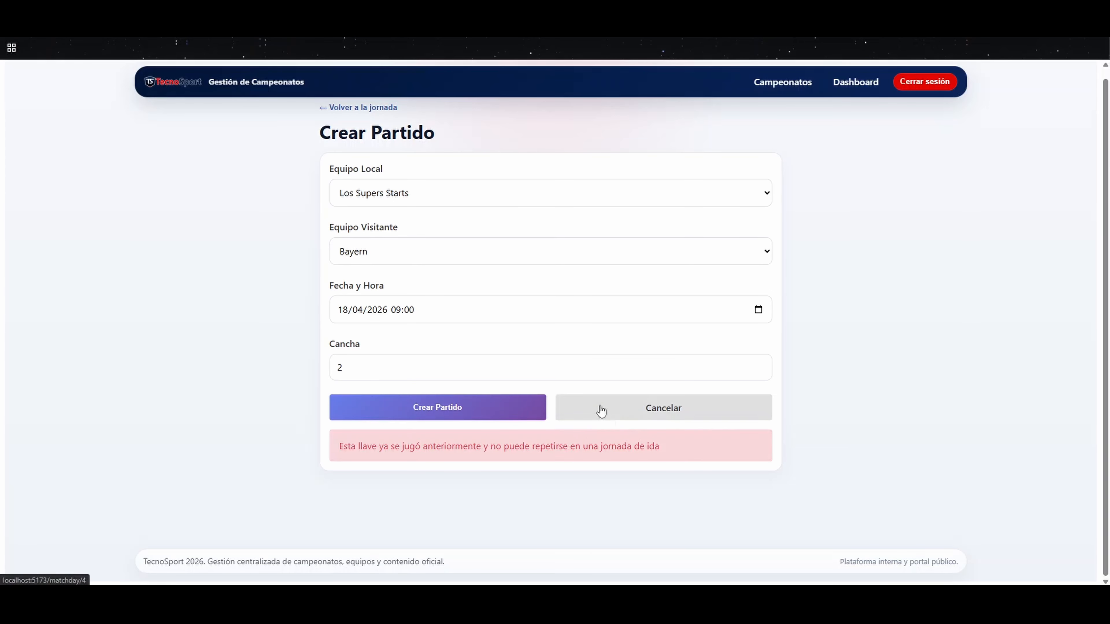
Step: Change the visiting team to Atletico and create the match
{"action": "left_click", "coordinate": [419, 253]}
{"action": "left_click", "coordinate": [372, 308]}
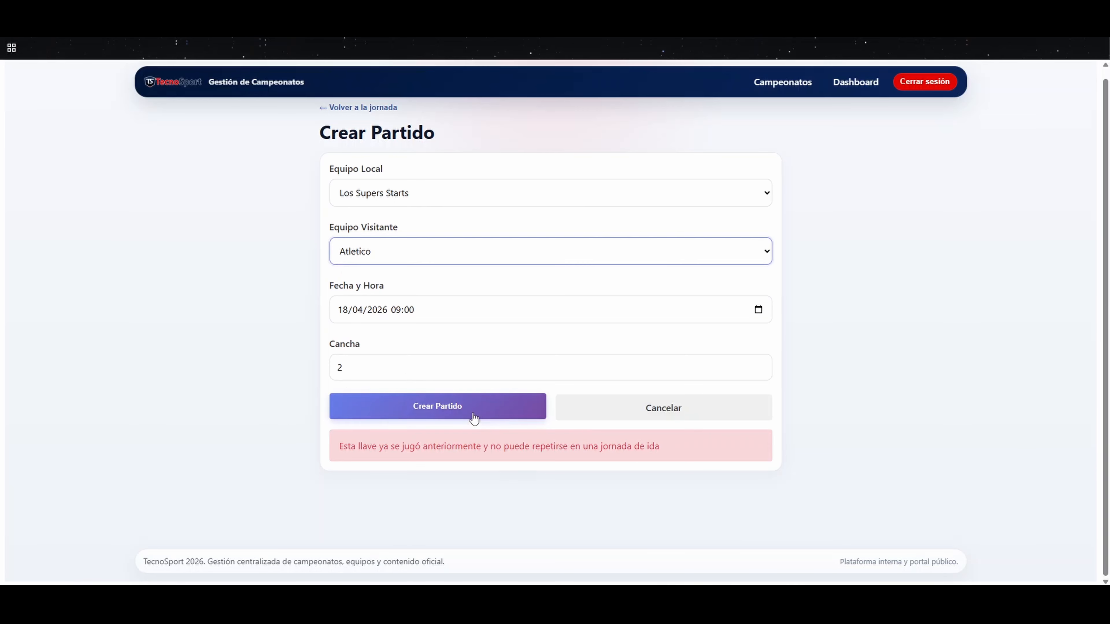
{"action": "left_click", "coordinate": [470, 413]}
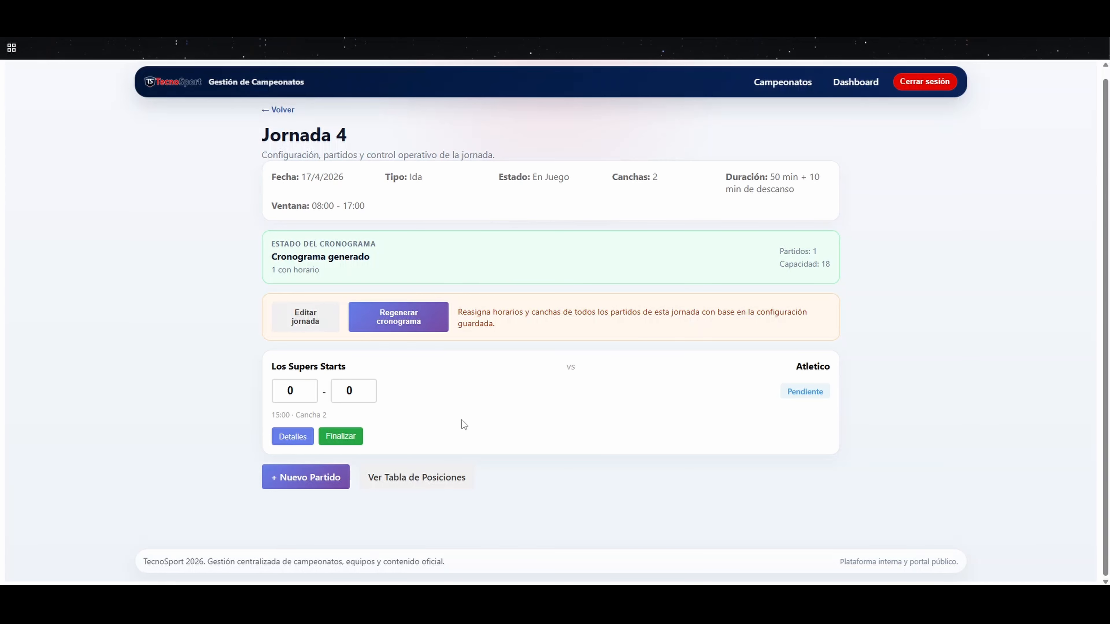
Step: Open the details of the Los Supers Starts vs Atletico match and review its referee report, cards and goals sections
{"action": "left_click", "coordinate": [292, 436]}
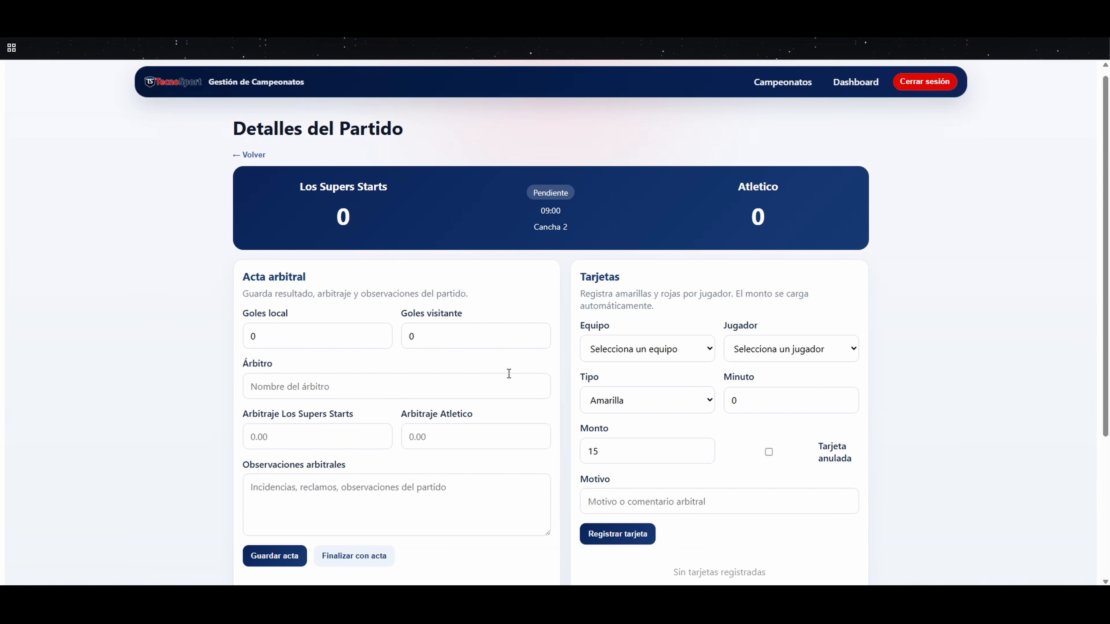
{"action": "scroll", "coordinate": [332, 292], "scroll_direction": "down", "scroll_amount": 1}
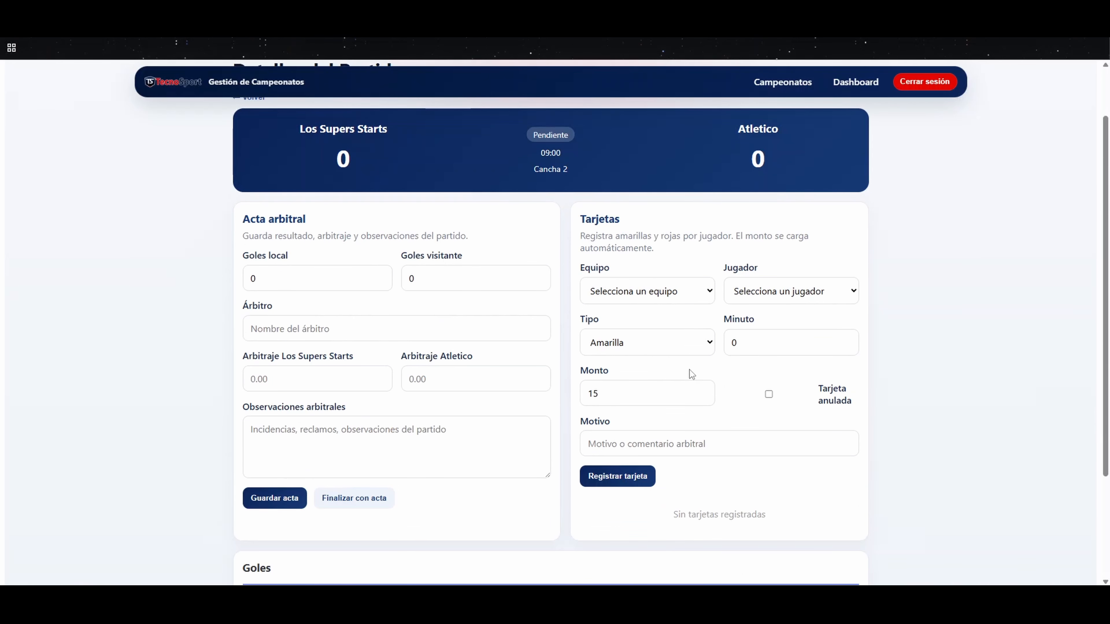
{"action": "scroll", "coordinate": [690, 370], "scroll_direction": "down", "scroll_amount": 3}
{"action": "scroll", "coordinate": [691, 371], "scroll_direction": "up", "scroll_amount": 4}
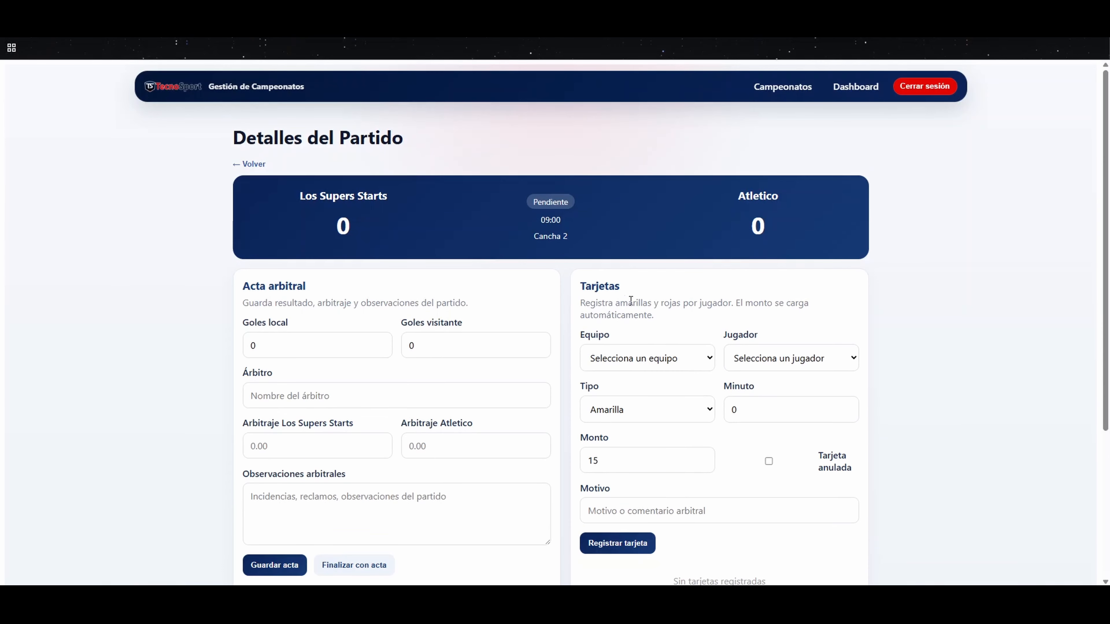
Step: Fill in a yellow card for Los Supers Starts player number 33 at minute 16
{"action": "left_click", "coordinate": [627, 357]}
{"action": "left_click", "coordinate": [617, 397]}
{"action": "left_click", "coordinate": [786, 363]}
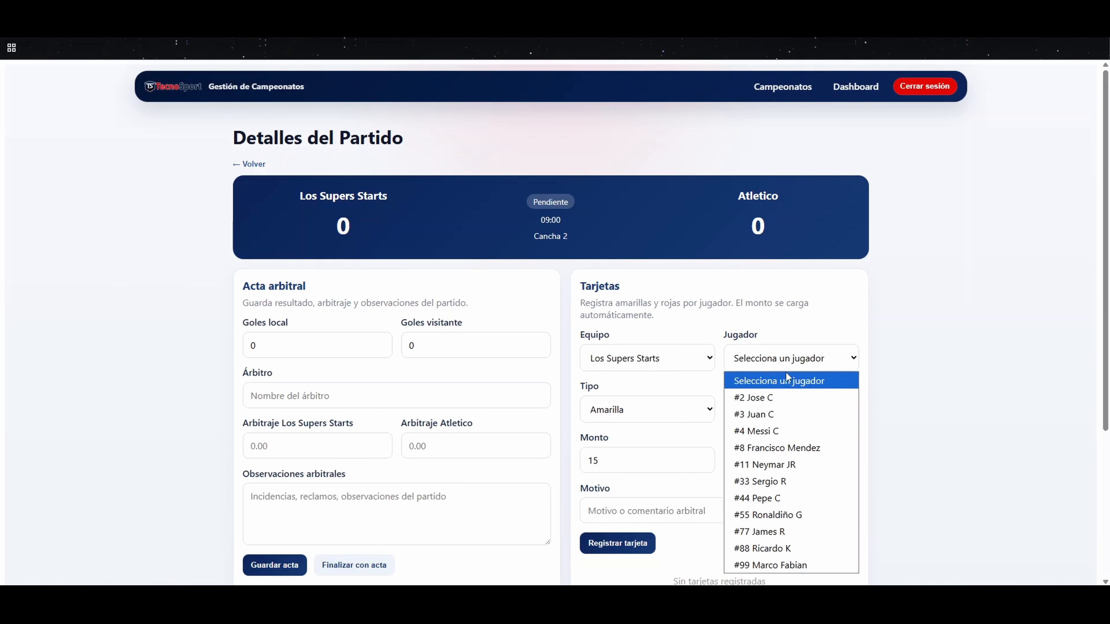
{"action": "left_click", "coordinate": [767, 482]}
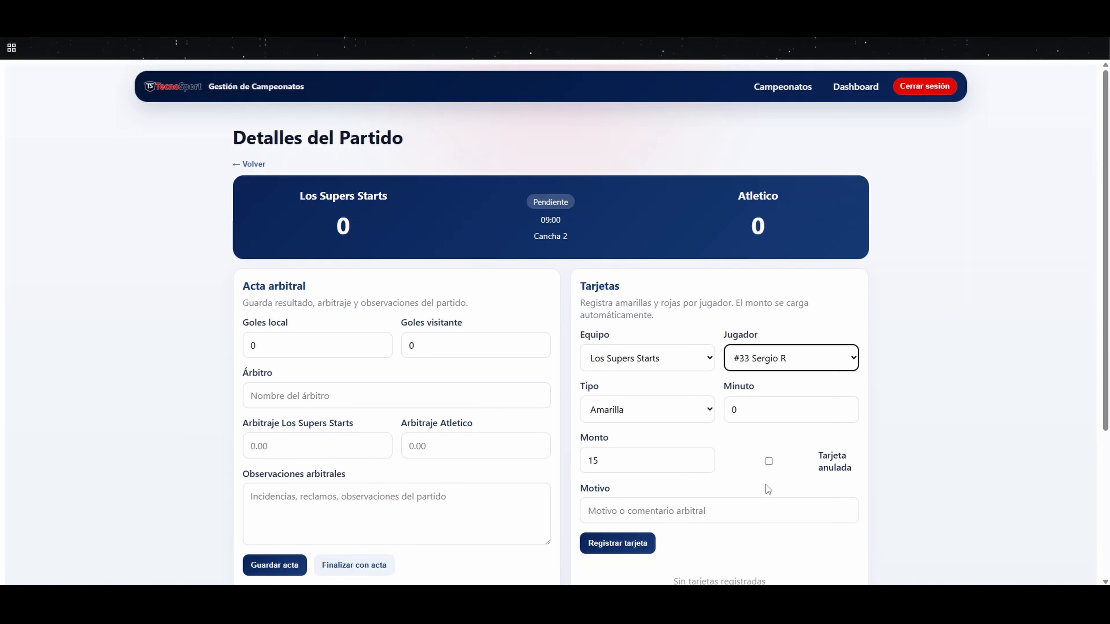
{"action": "left_click", "coordinate": [664, 409]}
{"action": "left_click", "coordinate": [632, 448]}
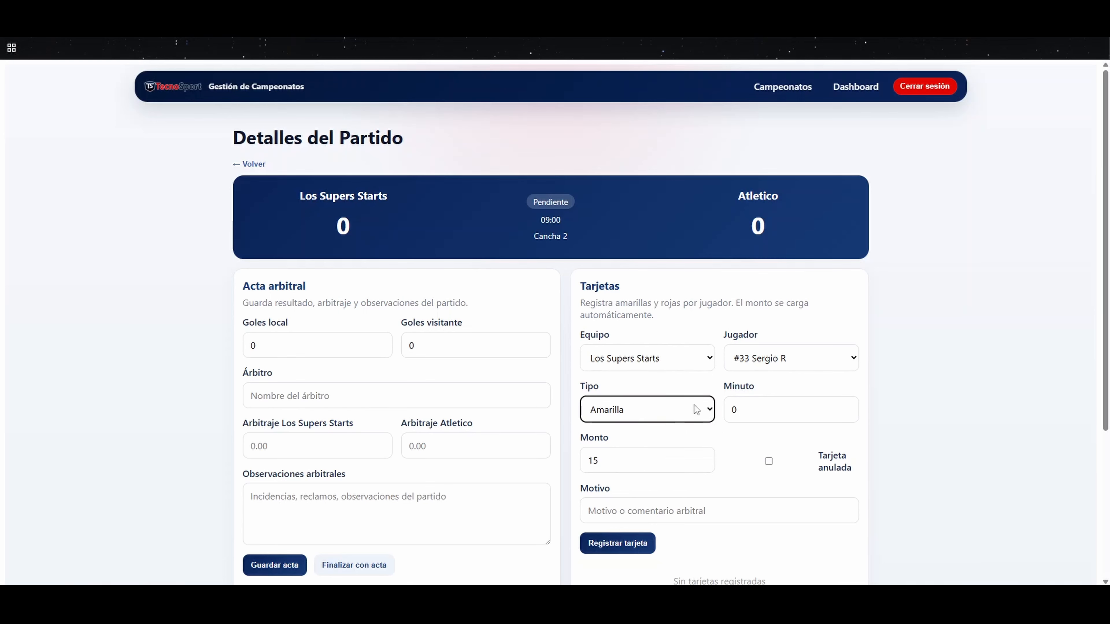
{"action": "key", "text": "Tab"}
{"action": "type", "text": "16"}
{"action": "scroll", "coordinate": [729, 433], "scroll_direction": "down", "scroll_amount": 1}
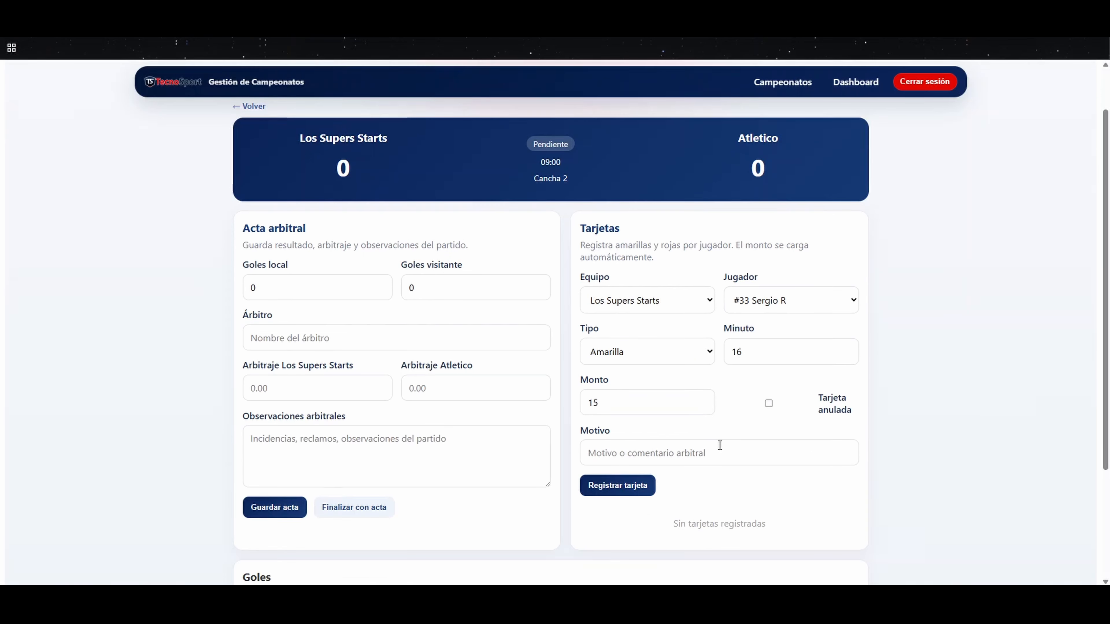
Step: Set the card's amount to 15 and its reason to "Entrada brusca", and register the card
{"action": "type", "text": "20"}
{"action": "left_click_drag", "start_coordinate": [603, 404], "coordinate": [556, 402]}
{"action": "left_click", "coordinate": [702, 431]}
{"action": "type", "text": "1"}
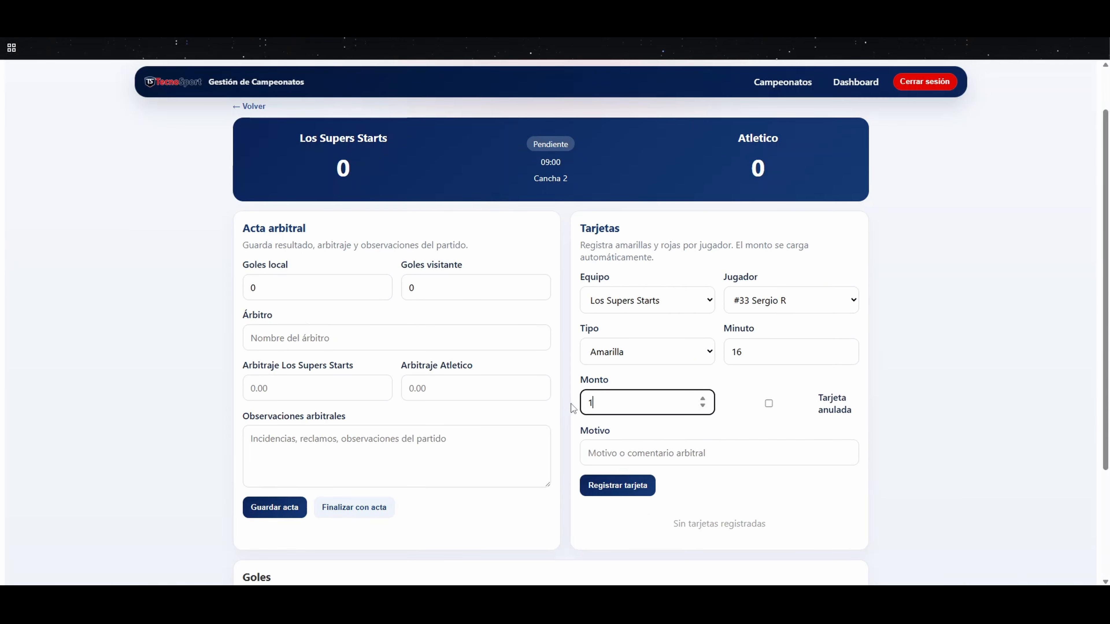
{"action": "type", "text": "5"}
{"action": "left_click", "coordinate": [655, 452]}
{"action": "type", "text": "E"}
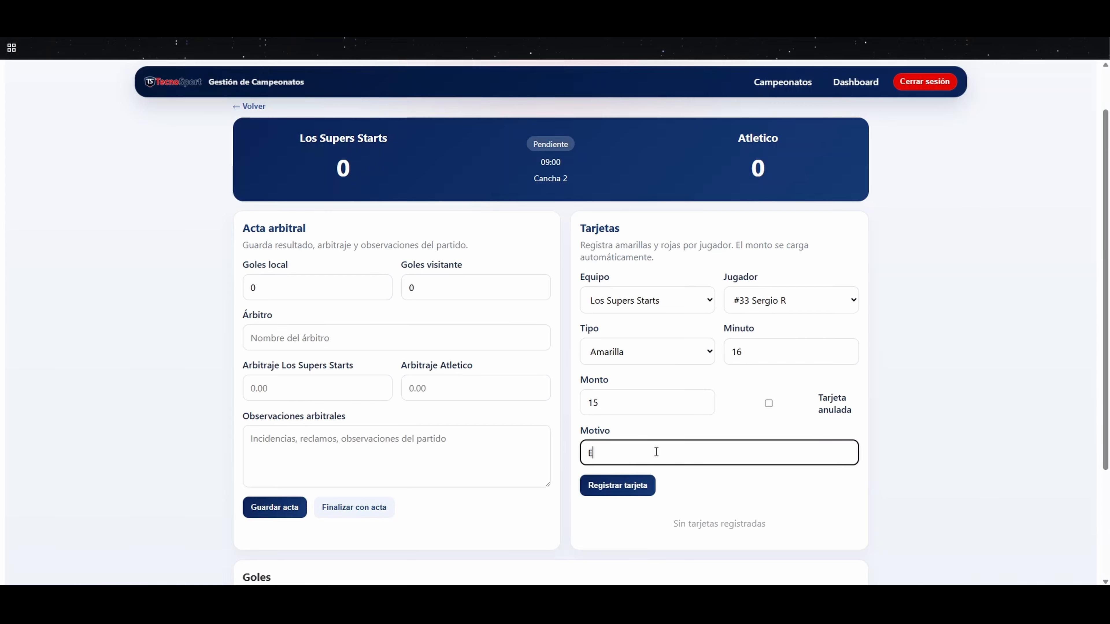
{"action": "type", "text": "ntrada brusca"}
{"action": "left_click", "coordinate": [718, 498]}
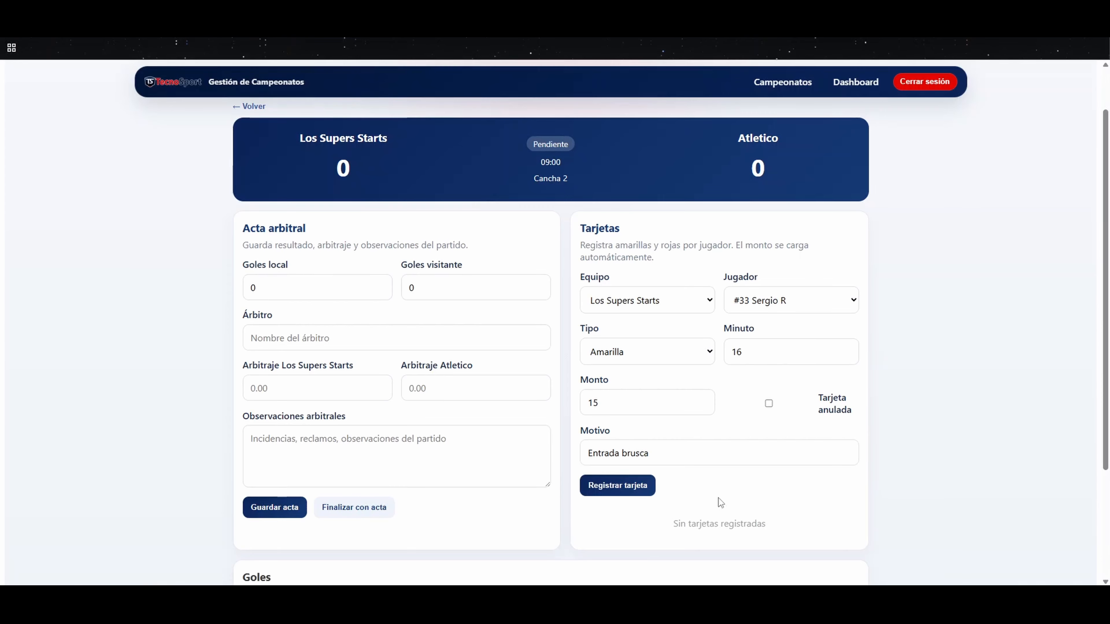
{"action": "scroll", "coordinate": [718, 498], "scroll_direction": "down", "scroll_amount": 2}
{"action": "left_click", "coordinate": [651, 368]}
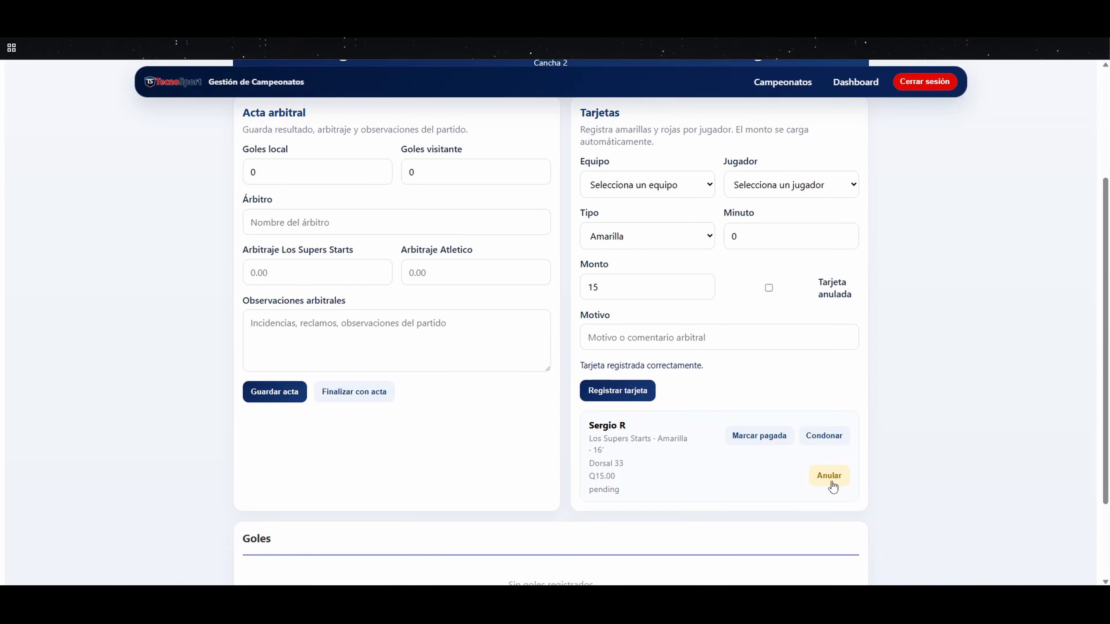
Step: Start a new goal record for Los Supers Starts with player number 77 as the scorer
{"action": "scroll", "coordinate": [698, 404], "scroll_direction": "down", "scroll_amount": 2}
{"action": "scroll", "coordinate": [694, 391], "scroll_direction": "up", "scroll_amount": 3}
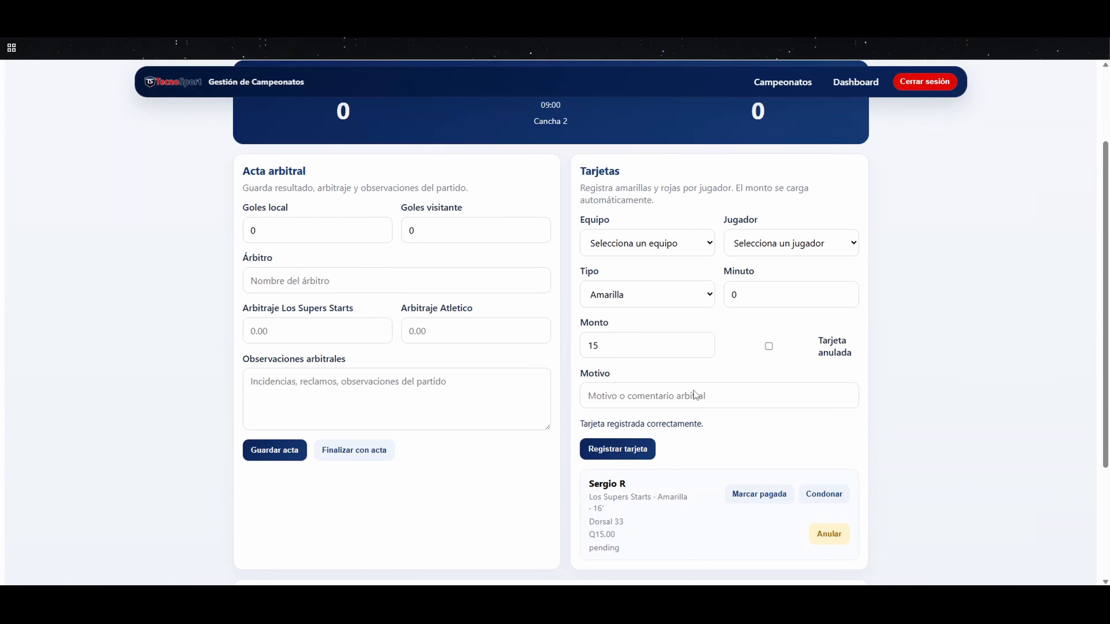
{"action": "scroll", "coordinate": [695, 392], "scroll_direction": "down", "scroll_amount": 1}
{"action": "scroll", "coordinate": [695, 390], "scroll_direction": "down", "scroll_amount": 3}
{"action": "left_click", "coordinate": [280, 508]}
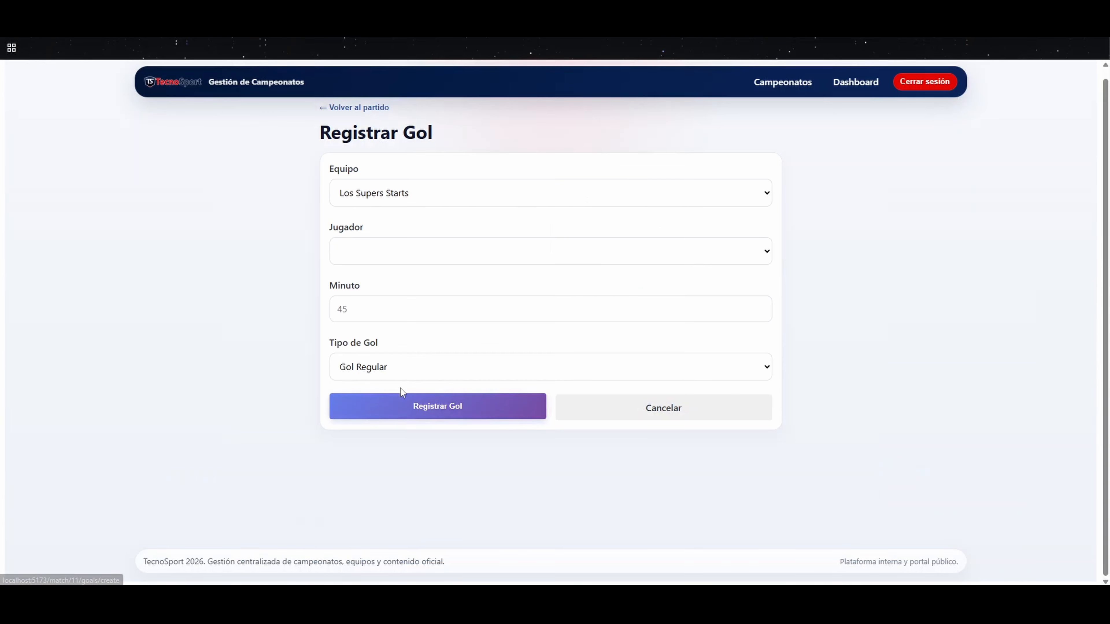
{"action": "left_click", "coordinate": [409, 193]}
{"action": "left_click", "coordinate": [411, 230]}
{"action": "left_click", "coordinate": [383, 245]}
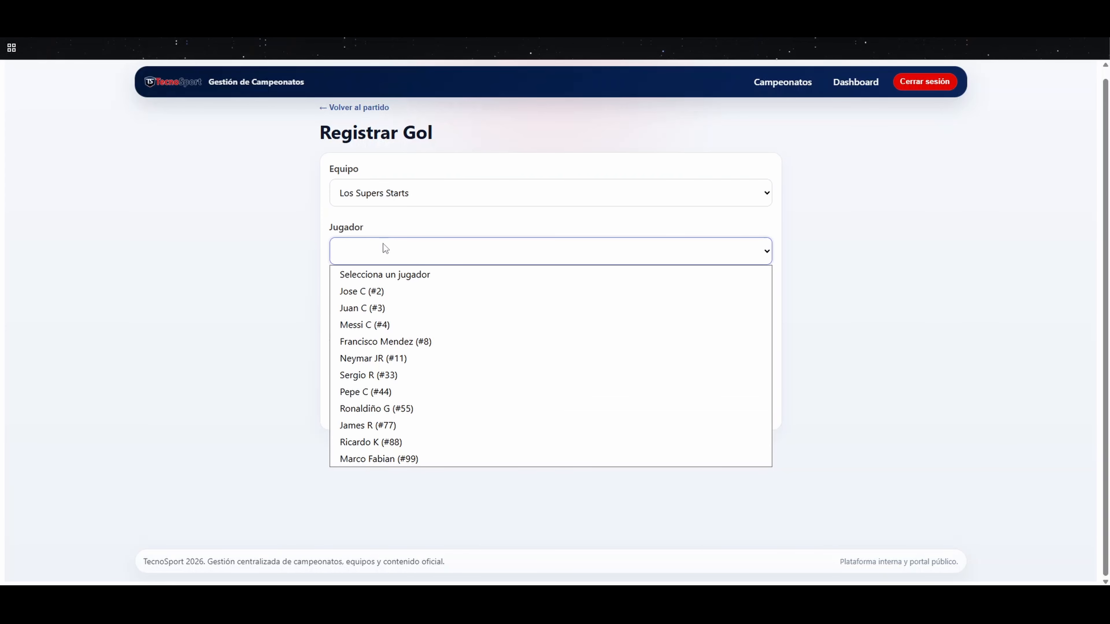
{"action": "left_click", "coordinate": [381, 425]}
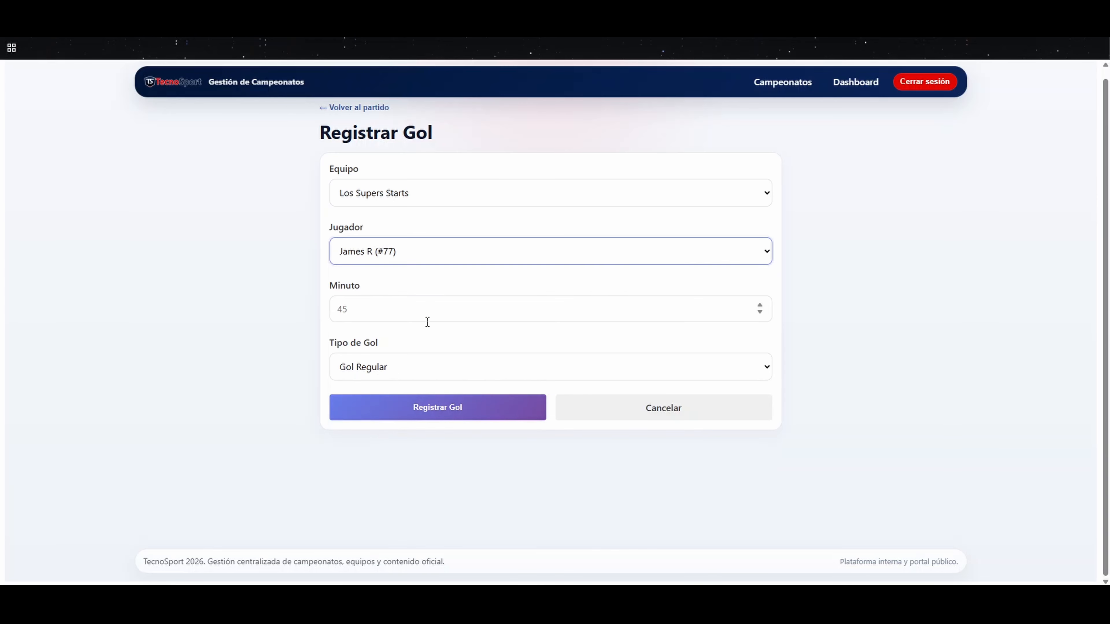
Step: Set the goal's minute to 20 and its type to Gol Regular, and register the goal
{"action": "left_click", "coordinate": [387, 319]}
{"action": "left_click", "coordinate": [388, 372]}
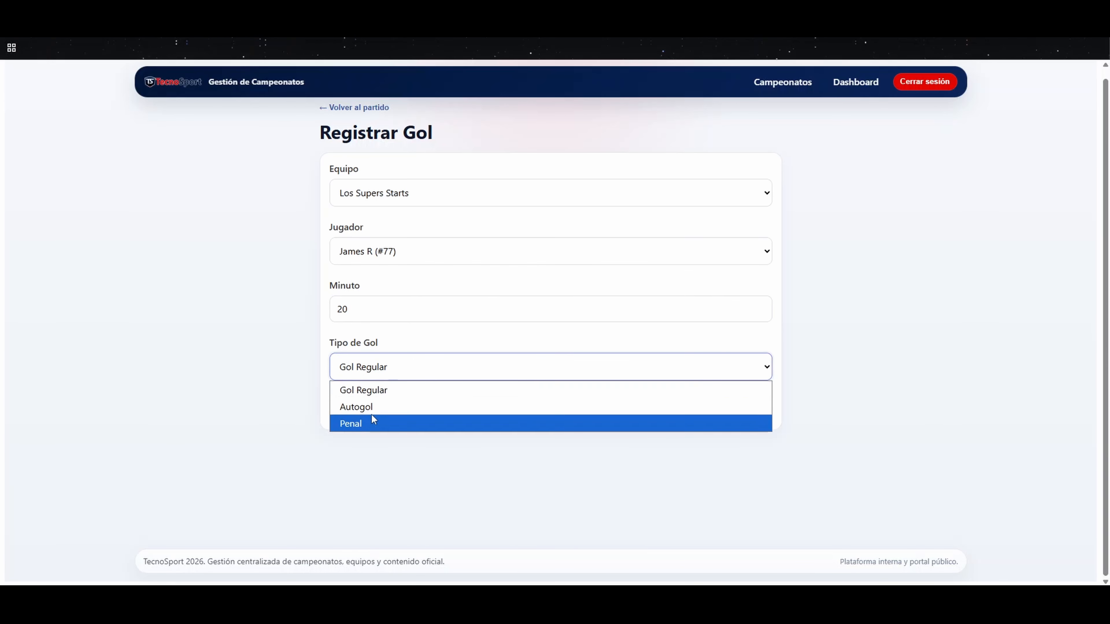
{"action": "left_click", "coordinate": [375, 390]}
{"action": "left_click", "coordinate": [379, 406]}
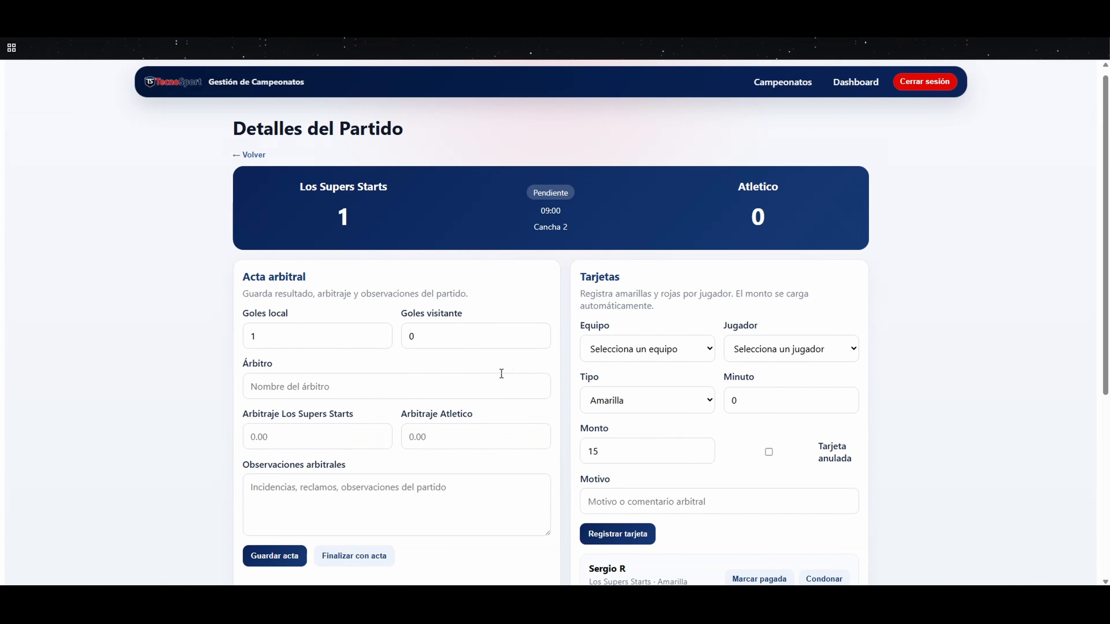
Step: Register a Penal goal for Los Supers Starts by player number 8 at minute 30
{"action": "scroll", "coordinate": [467, 400], "scroll_direction": "down", "scroll_amount": 6}
{"action": "left_click", "coordinate": [467, 407]}
{"action": "left_click", "coordinate": [362, 242]}
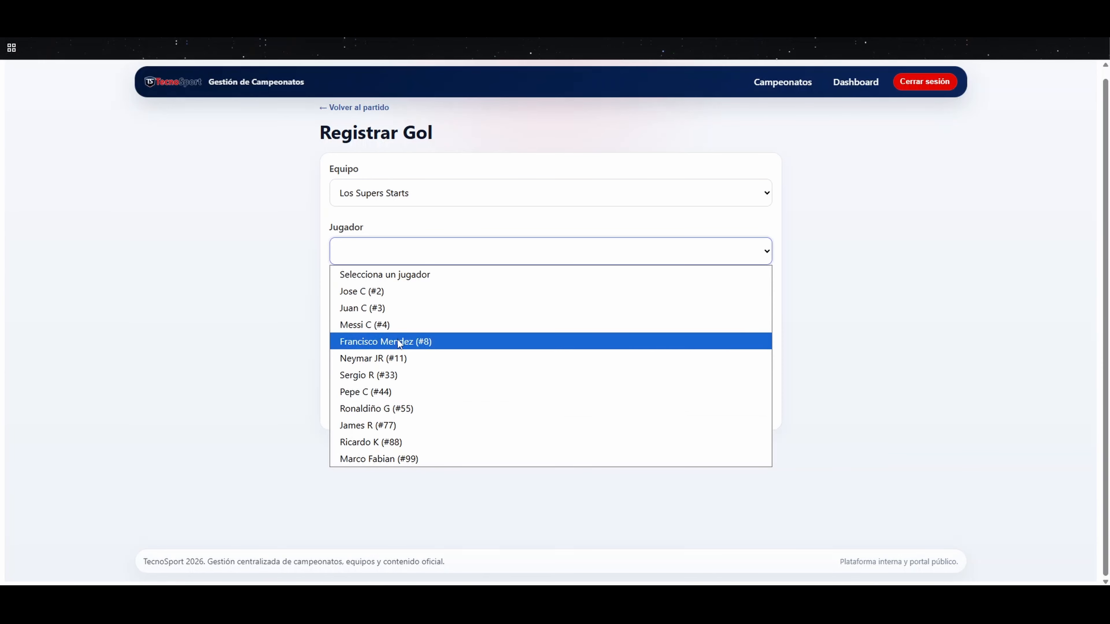
{"action": "left_click", "coordinate": [397, 341]}
{"action": "left_click", "coordinate": [356, 307]}
{"action": "left_click", "coordinate": [384, 367]}
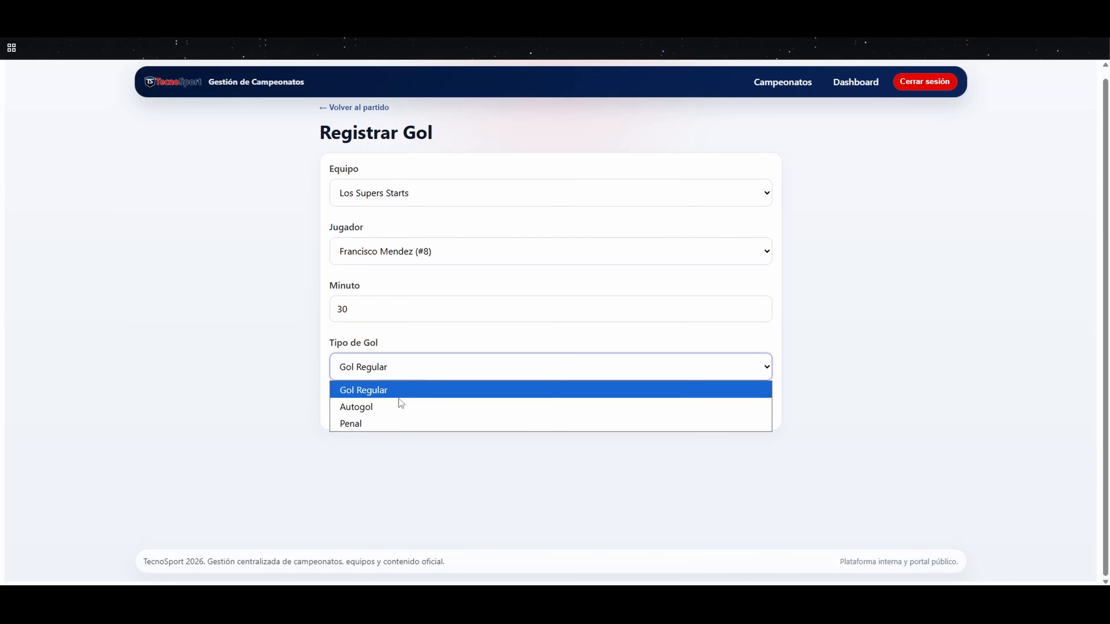
{"action": "left_click", "coordinate": [376, 424]}
{"action": "left_click", "coordinate": [413, 407]}
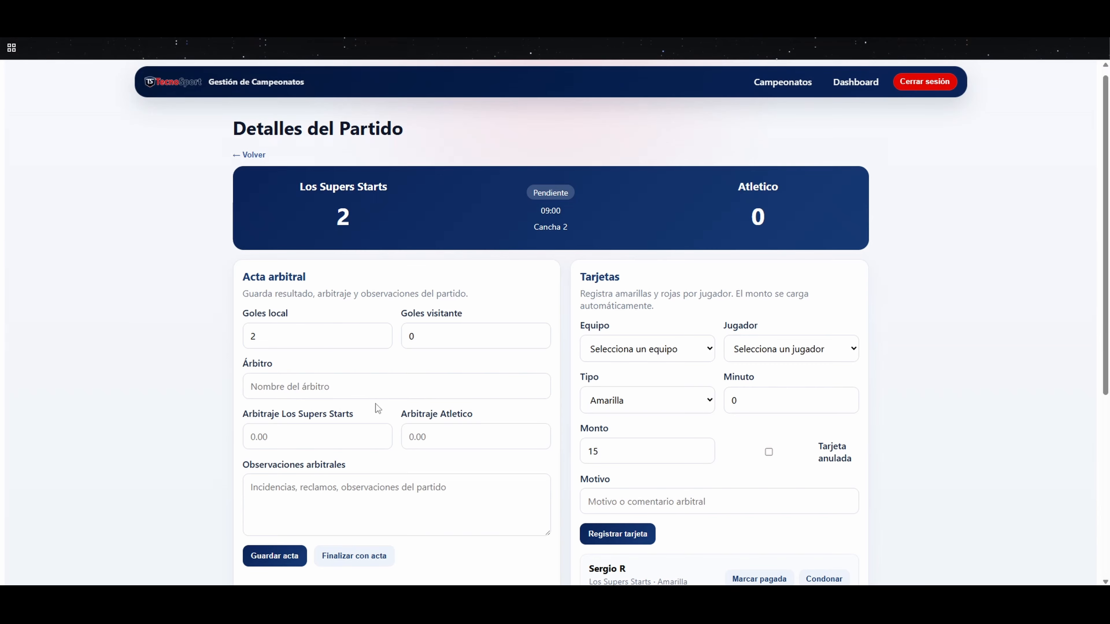
Step: Register a Gol Regular for Los Supers Starts by player number 11 at minute 44
{"action": "scroll", "coordinate": [399, 363], "scroll_direction": "down", "scroll_amount": 6}
{"action": "left_click", "coordinate": [270, 512]}
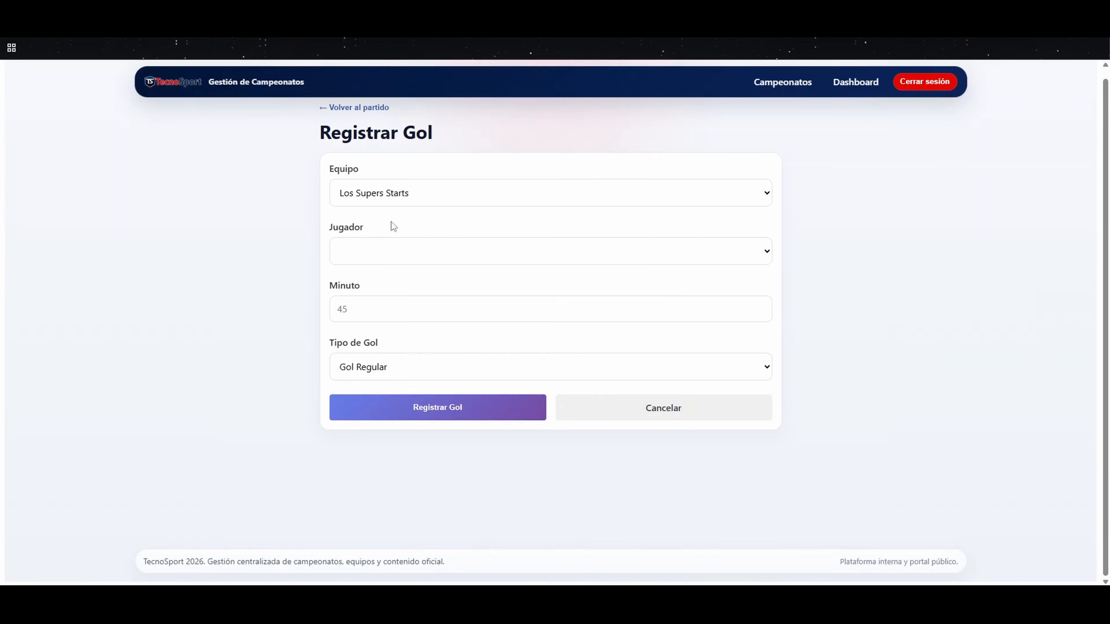
{"action": "left_click", "coordinate": [393, 251]}
{"action": "left_click", "coordinate": [396, 357]}
{"action": "left_click", "coordinate": [374, 316]}
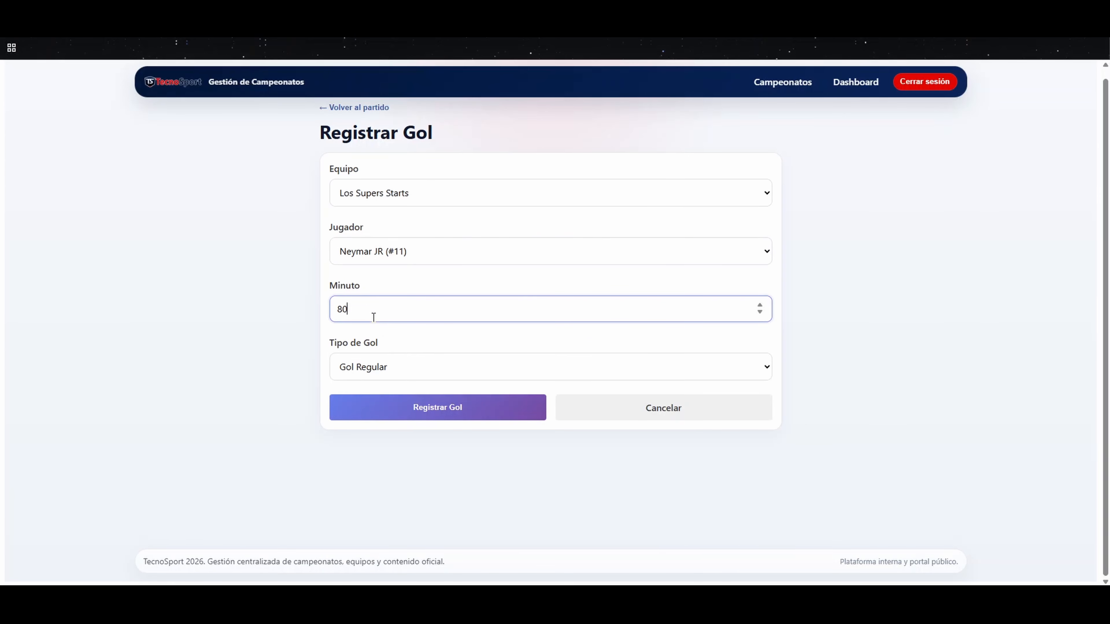
{"action": "key", "text": "ctrl+a"}
{"action": "type", "text": "44"}
{"action": "left_click", "coordinate": [377, 368]}
{"action": "key", "text": "Escape"}
{"action": "left_click", "coordinate": [368, 400]}
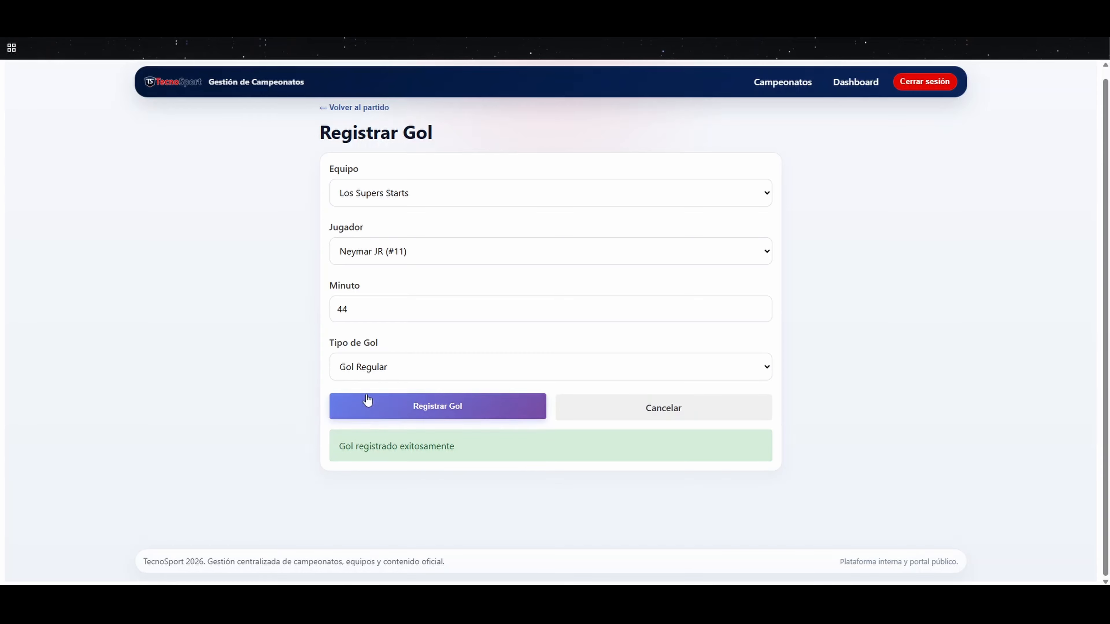
Step: Enter the referee's full name in the match's referee report
{"action": "scroll", "coordinate": [436, 286], "scroll_direction": "down", "scroll_amount": 1}
{"action": "left_click", "coordinate": [277, 329]}
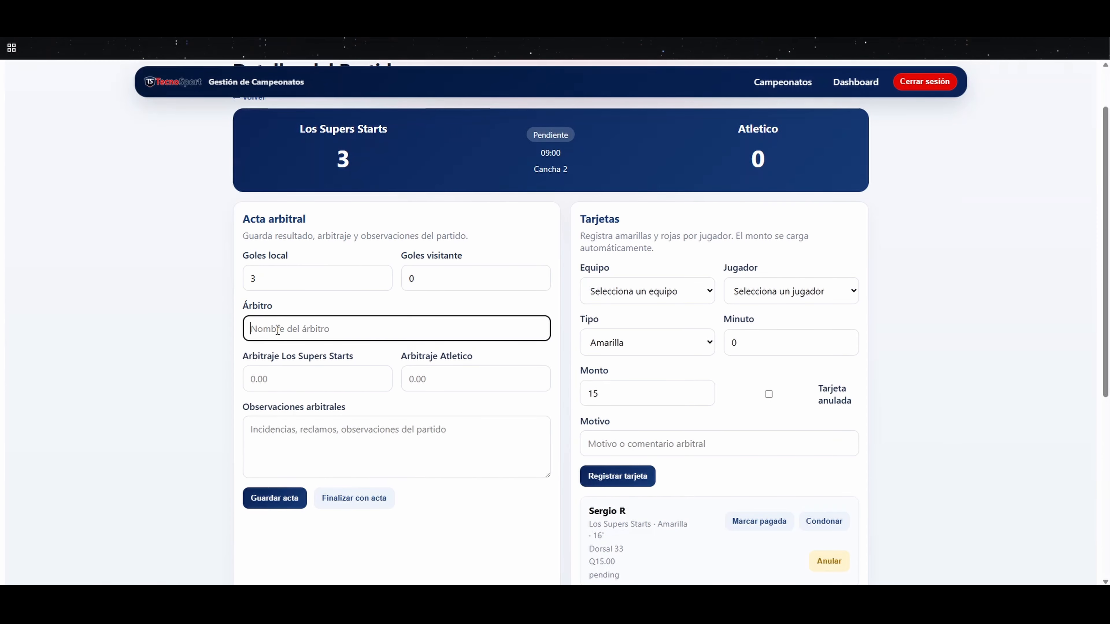
Step: Set the refereeing fee to 200 for both Los Supers Starts and Atletico
{"action": "left_click", "coordinate": [320, 380]}
{"action": "type", "text": "200"}
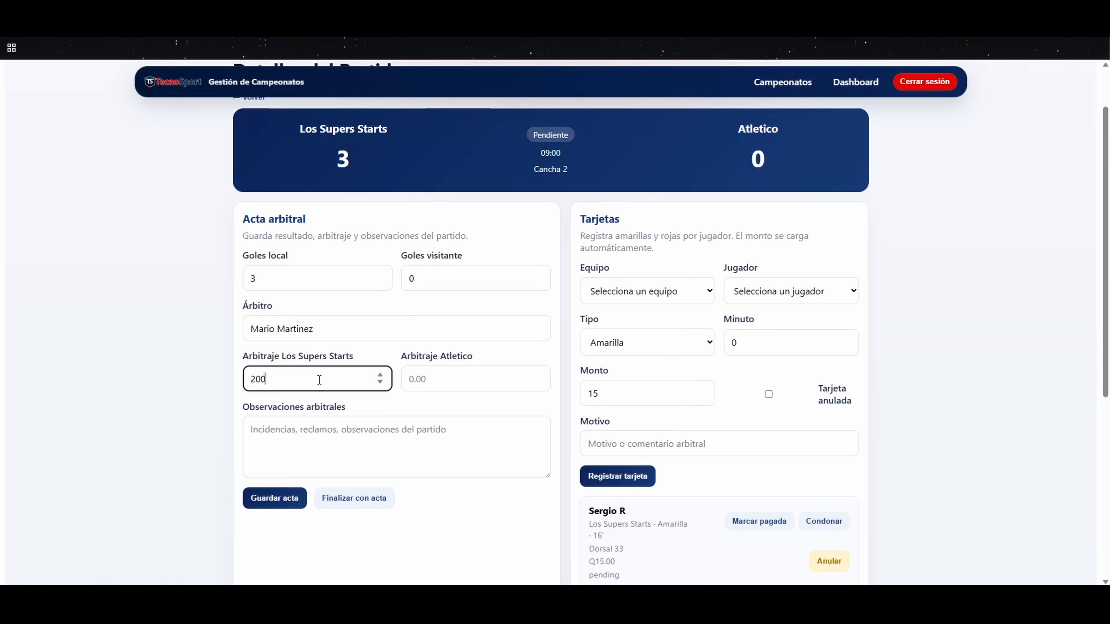
{"action": "left_click", "coordinate": [451, 382]}
{"action": "type", "text": "200"}
{"action": "left_click", "coordinate": [328, 431]}
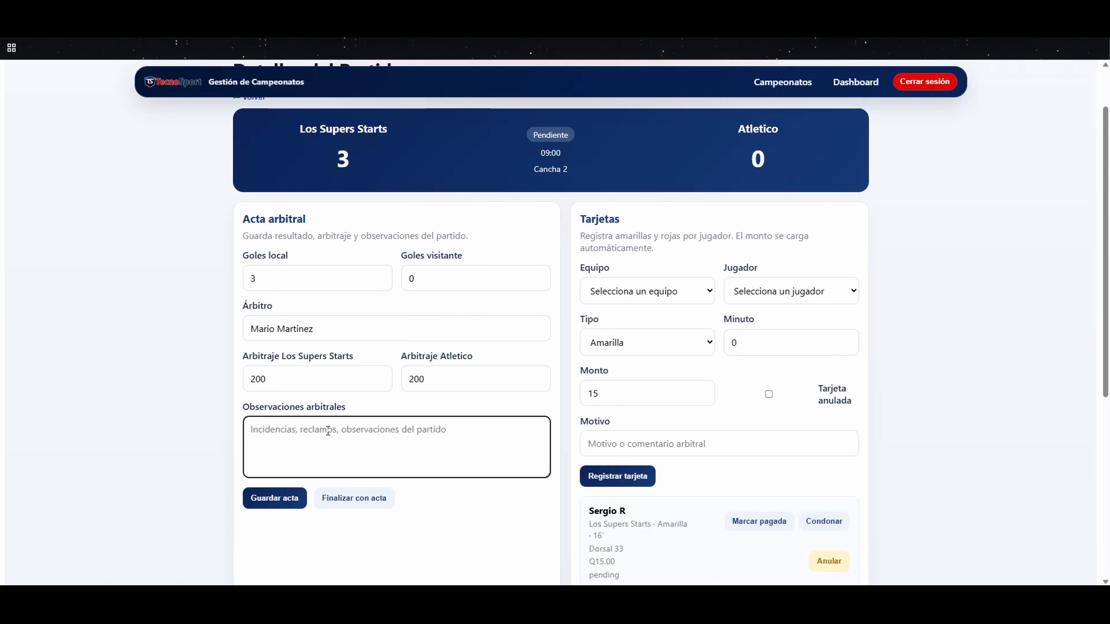
Step: Save the referee report and finalize the match with it
{"action": "scroll", "coordinate": [321, 446], "scroll_direction": "down", "scroll_amount": 1}
{"action": "left_click", "coordinate": [276, 448]}
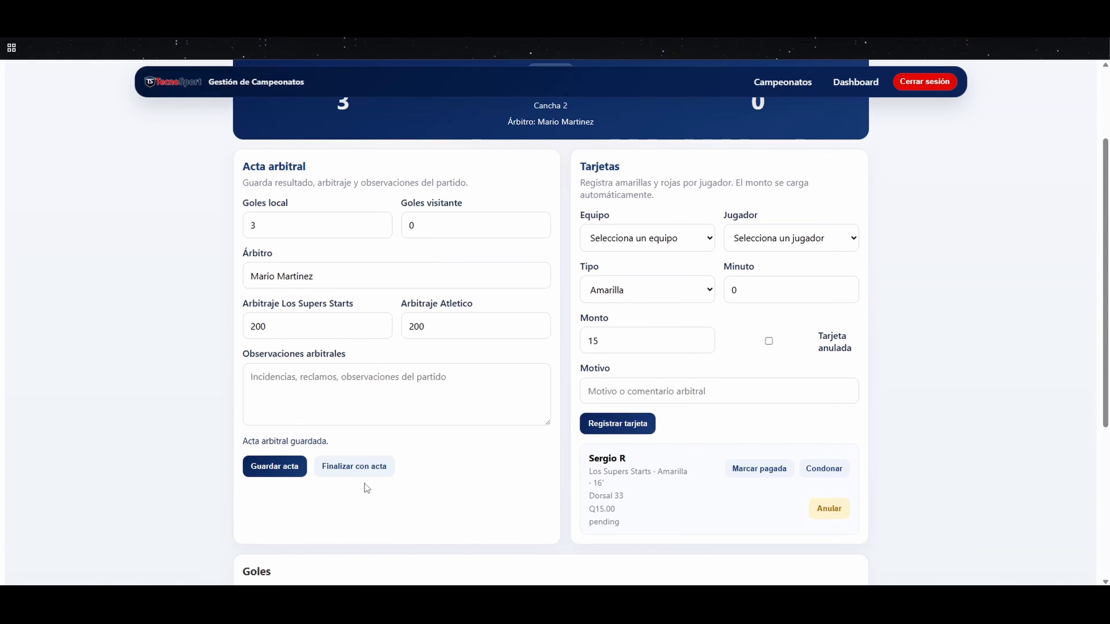
{"action": "left_click", "coordinate": [366, 472]}
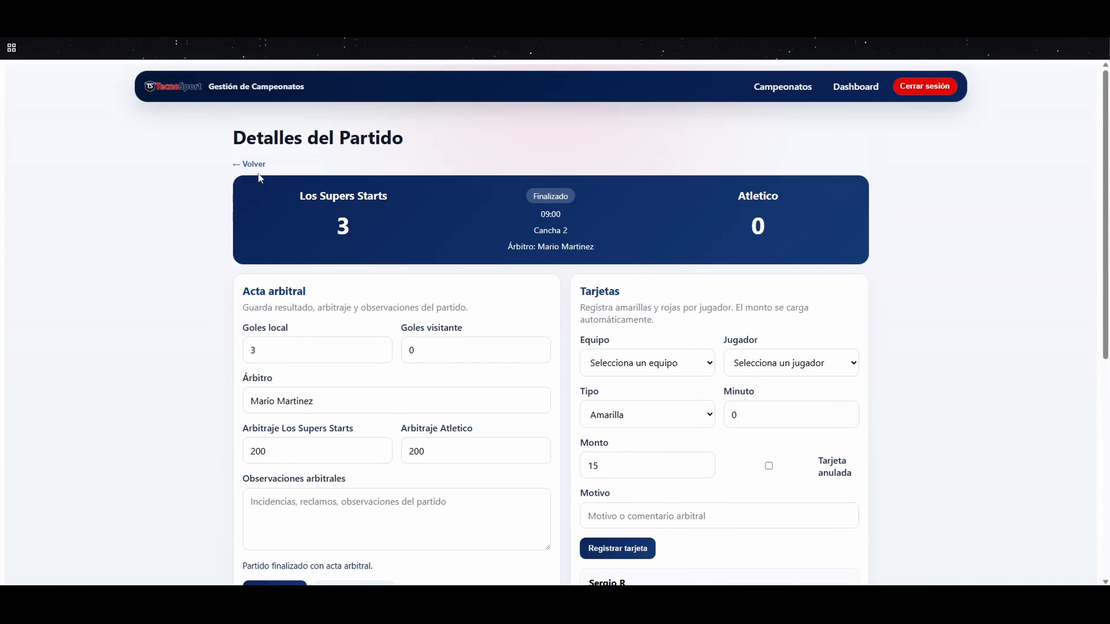
Step: Review the standings table and the publications section of Campeonato 2026 Masculino
{"action": "left_click", "coordinate": [257, 166]}
{"action": "left_click", "coordinate": [418, 486]}
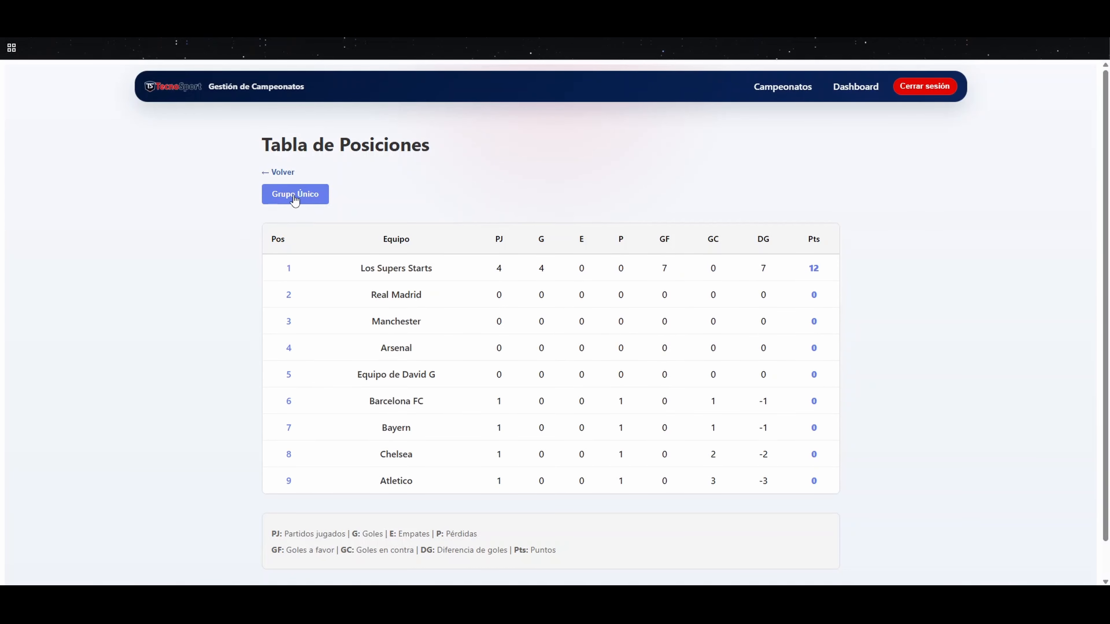
{"action": "left_click", "coordinate": [280, 173]}
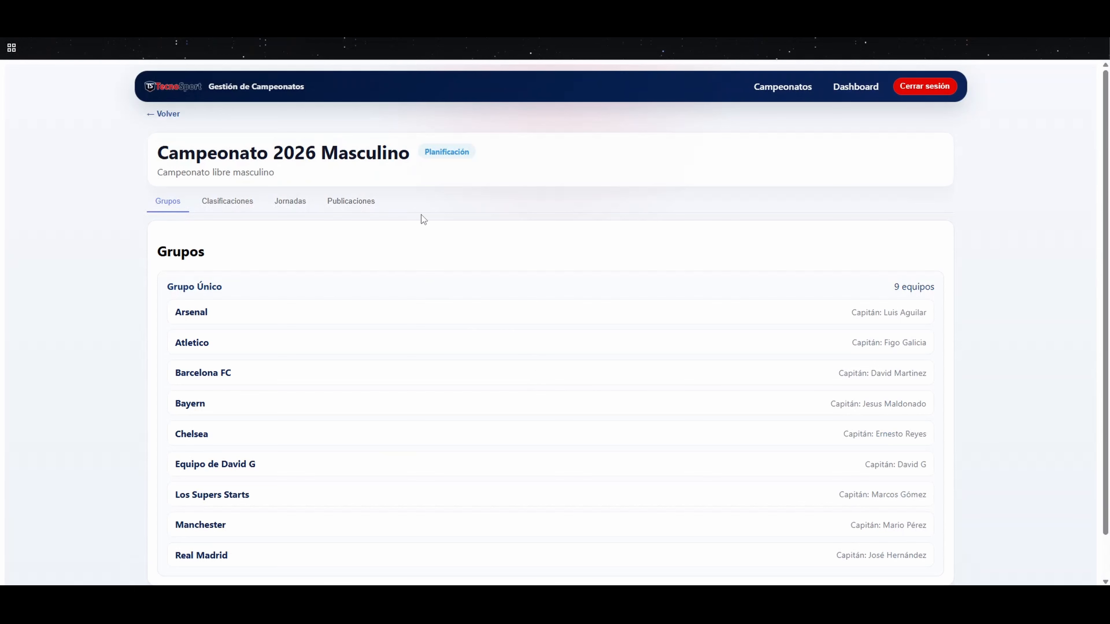
{"action": "left_click", "coordinate": [358, 204]}
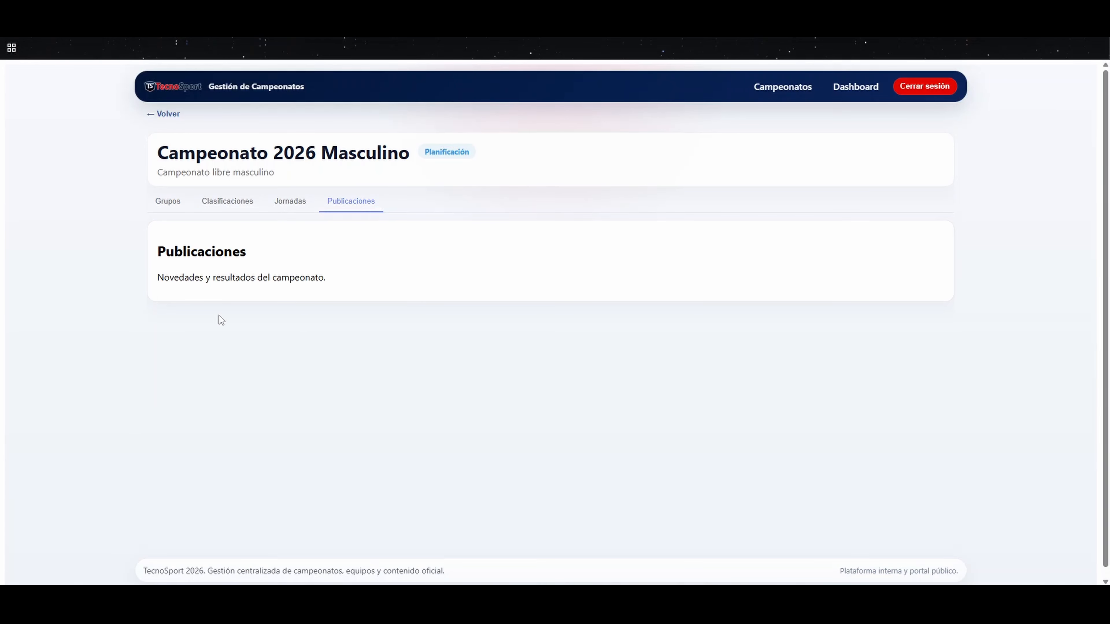
Step: Return to the championship list and view it by planning, active and finished status before showing all championships again
{"action": "left_click", "coordinate": [166, 115]}
{"action": "left_click", "coordinate": [289, 175]}
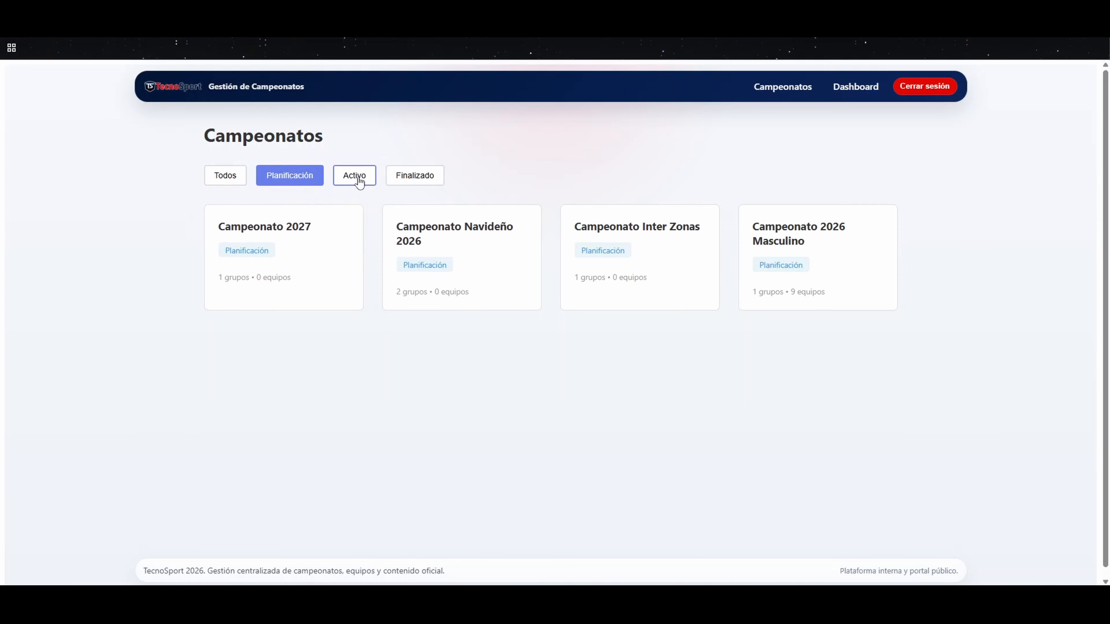
{"action": "left_click", "coordinate": [354, 175]}
{"action": "left_click", "coordinate": [414, 175]}
{"action": "left_click", "coordinate": [289, 175]}
{"action": "left_click", "coordinate": [226, 175]}
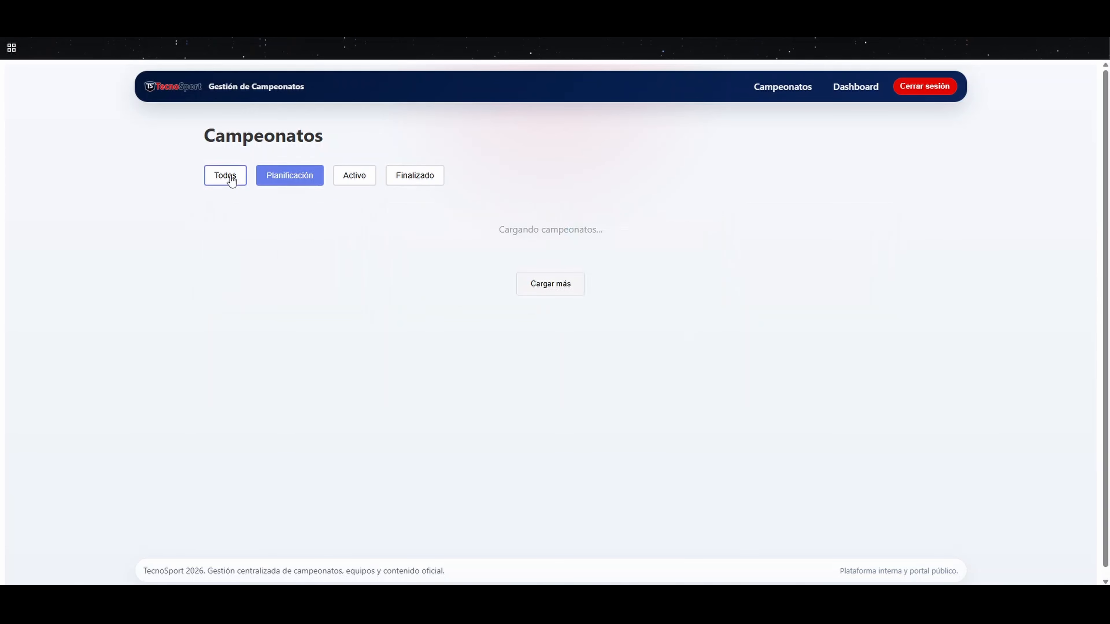
Step: Create a group named "GRUPO A" in Campeonato 2027 from the administration dashboard
{"action": "left_click", "coordinate": [848, 95]}
{"action": "left_click", "coordinate": [206, 306]}
{"action": "left_click", "coordinate": [260, 234]}
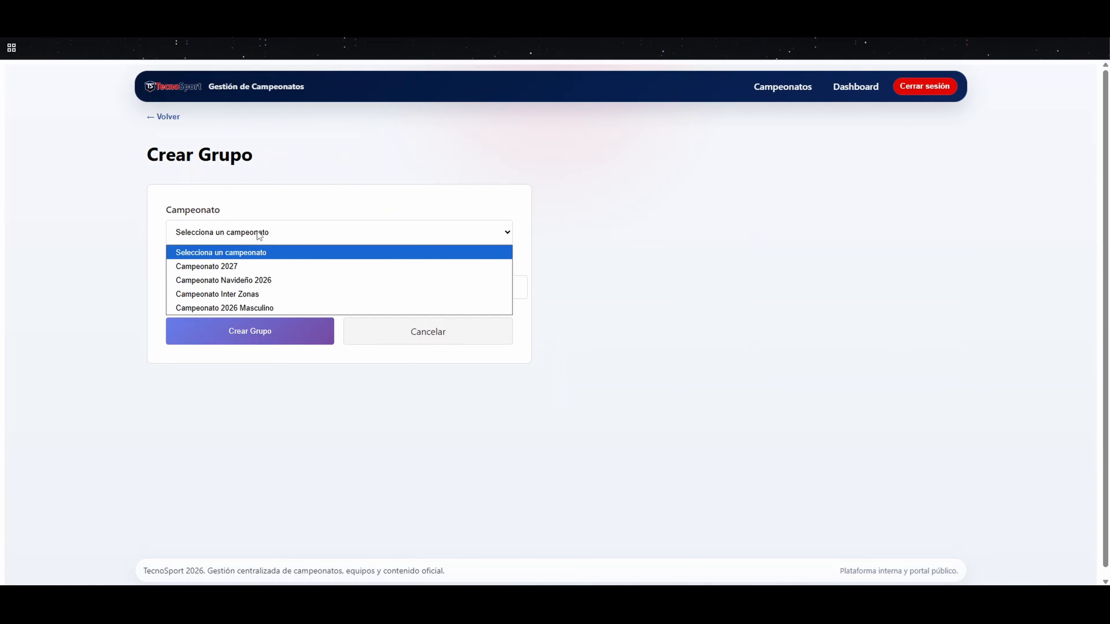
{"action": "left_click", "coordinate": [247, 266]}
{"action": "left_click", "coordinate": [247, 287]}
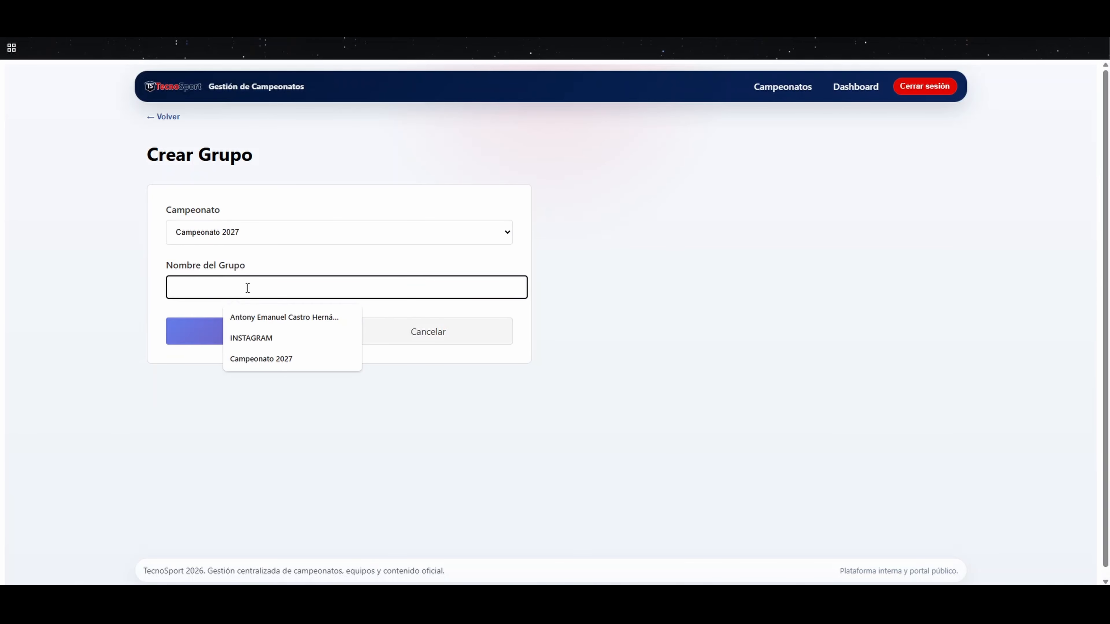
{"action": "left_click", "coordinate": [204, 303]}
{"action": "left_click", "coordinate": [207, 291]}
{"action": "type", "text": "GRUPPO"}
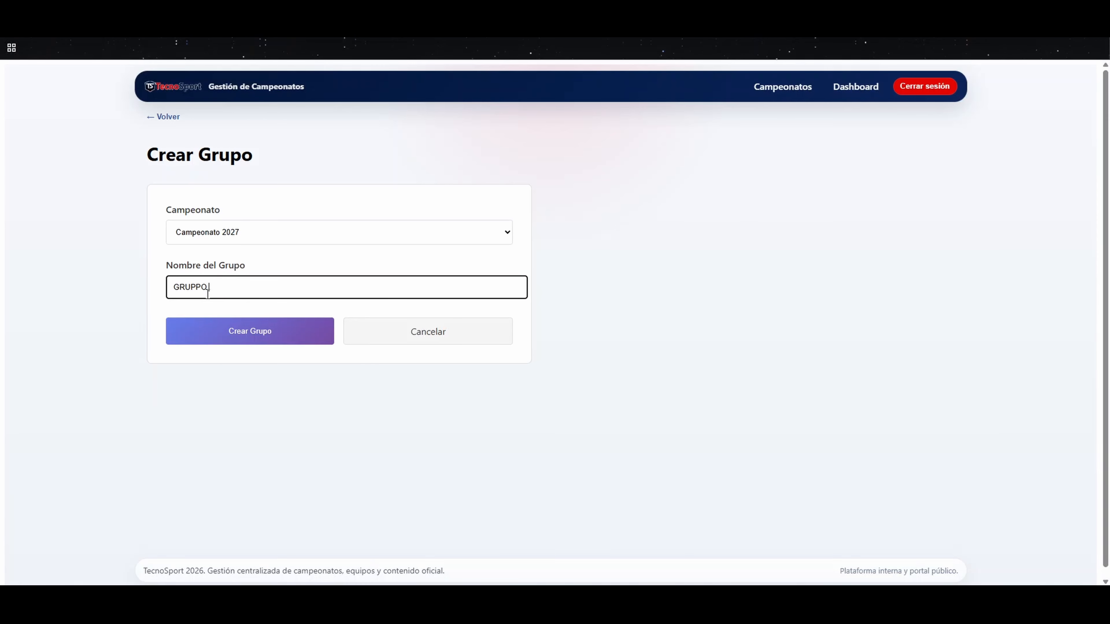
{"action": "type", "text": "A"}
{"action": "left_click", "coordinate": [255, 330]}
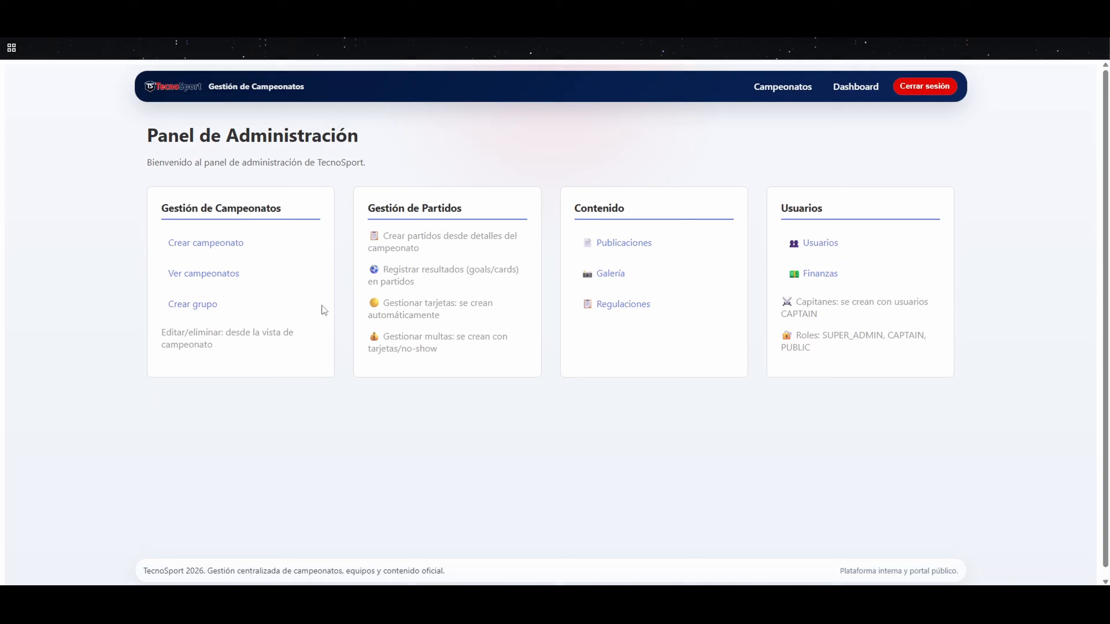
Step: Open Campeonato 2027 from the championship list to check its groups
{"action": "left_click", "coordinate": [213, 268]}
{"action": "left_click", "coordinate": [272, 291]}
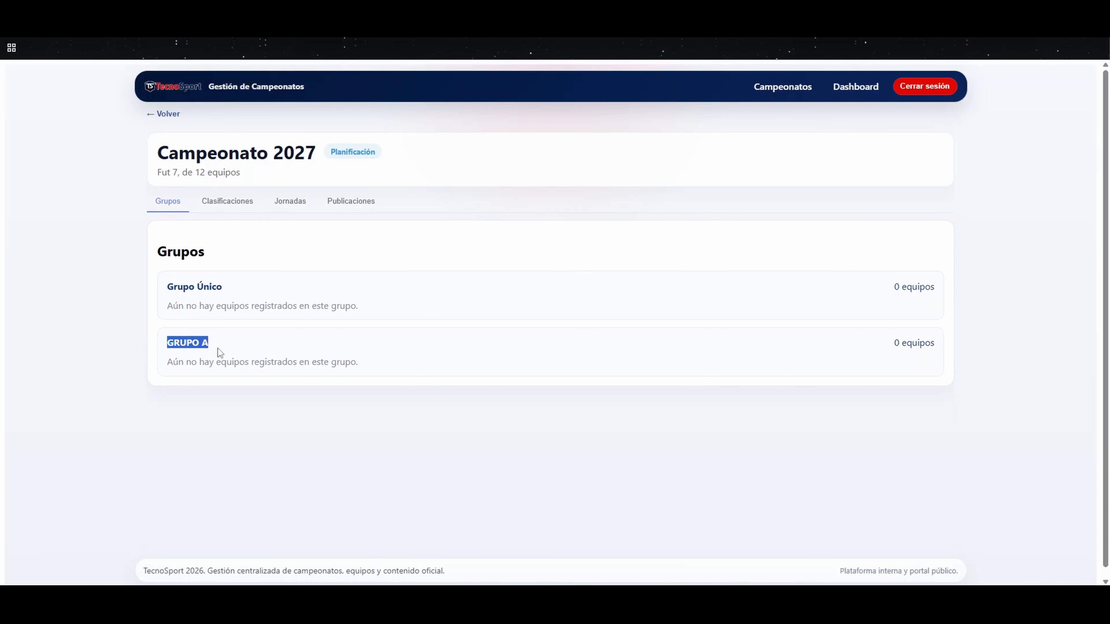
Step: Return to the administration dashboard and start a new publication for Campeonato 2027 with the type Noticia
{"action": "left_click", "coordinate": [293, 328]}
{"action": "left_click", "coordinate": [163, 115]}
{"action": "left_click", "coordinate": [852, 87]}
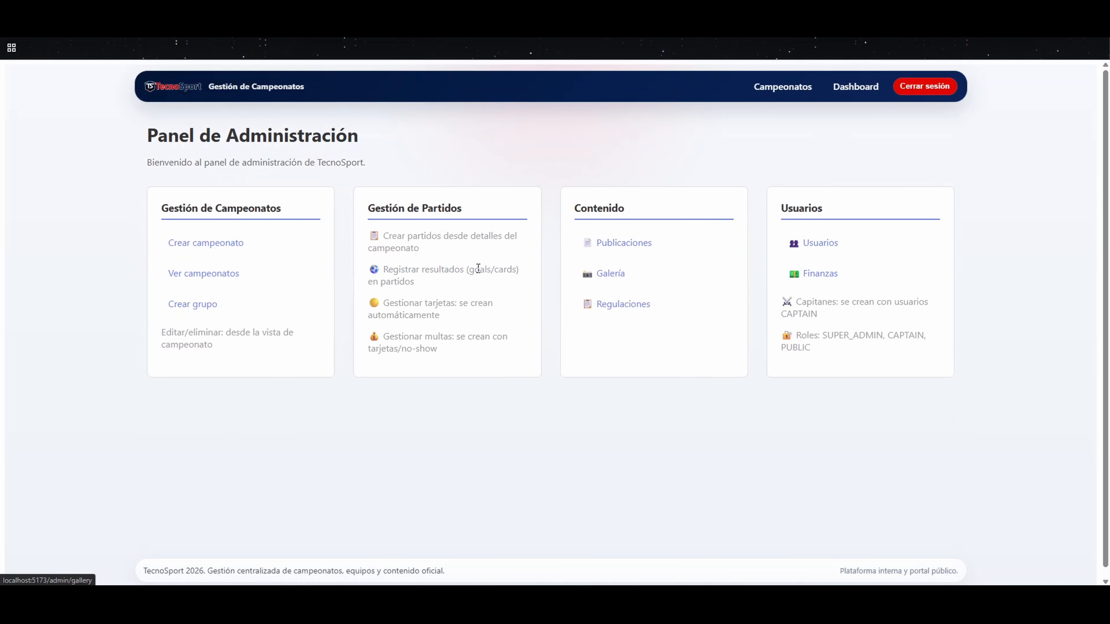
{"action": "left_click", "coordinate": [665, 253]}
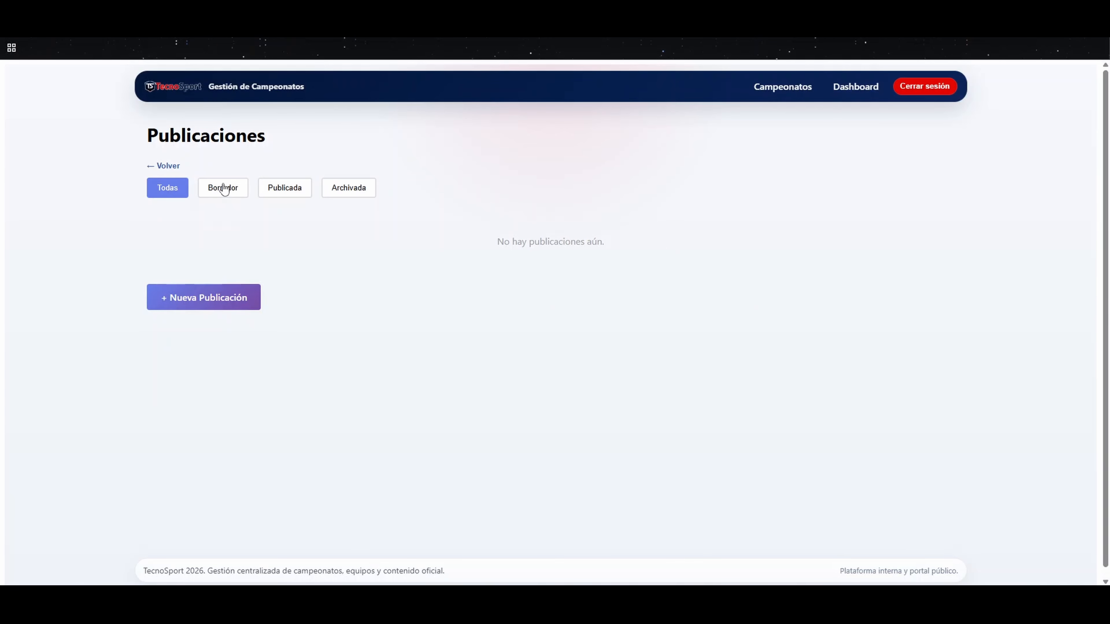
{"action": "left_click", "coordinate": [203, 297]}
{"action": "left_click", "coordinate": [477, 205]}
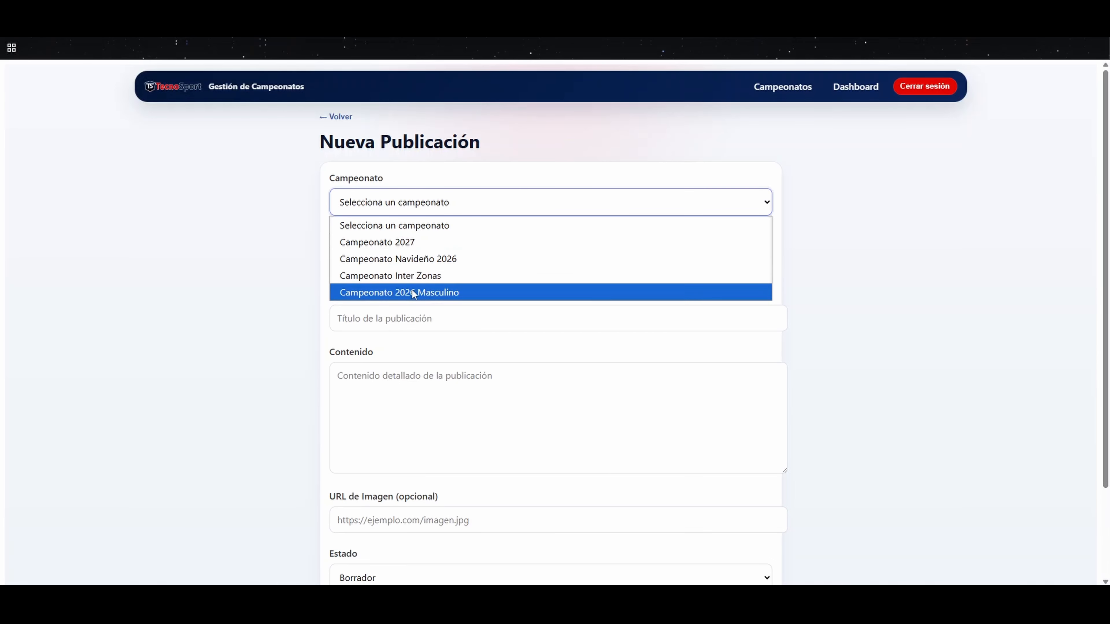
{"action": "left_click", "coordinate": [409, 242]}
{"action": "left_click", "coordinate": [404, 261]}
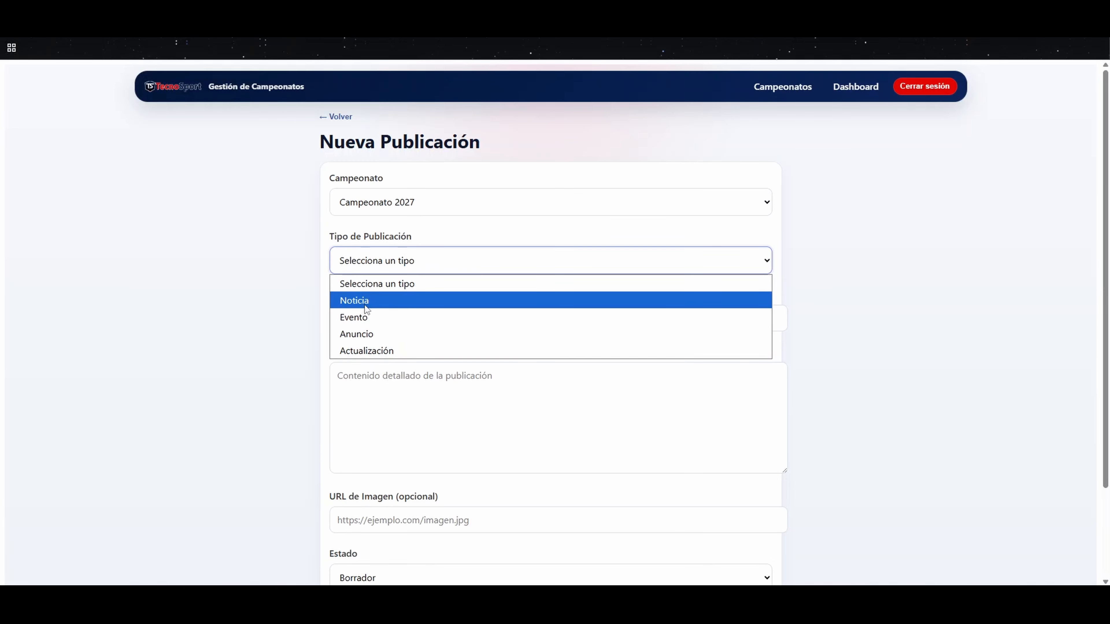
{"action": "left_click", "coordinate": [385, 300]}
Step: Title the publication "Nuevo formato y más equipos"
{"action": "scroll", "coordinate": [402, 301], "scroll_direction": "down", "scroll_amount": 1}
{"action": "left_click", "coordinate": [413, 266]}
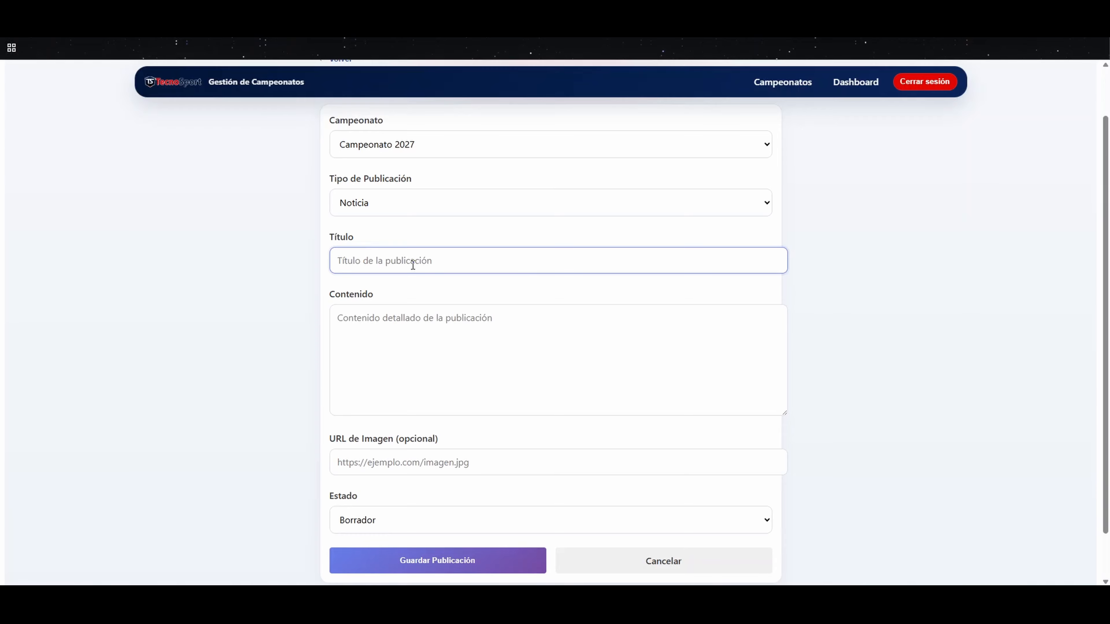
{"action": "type", "text": "Nuevo frrmato y más equipos"}
Step: Write the publication's content as "En este campeonato aceptarmos más jugadores"
{"action": "key", "text": "Tab"}
{"action": "type", "text": "En este camp"}
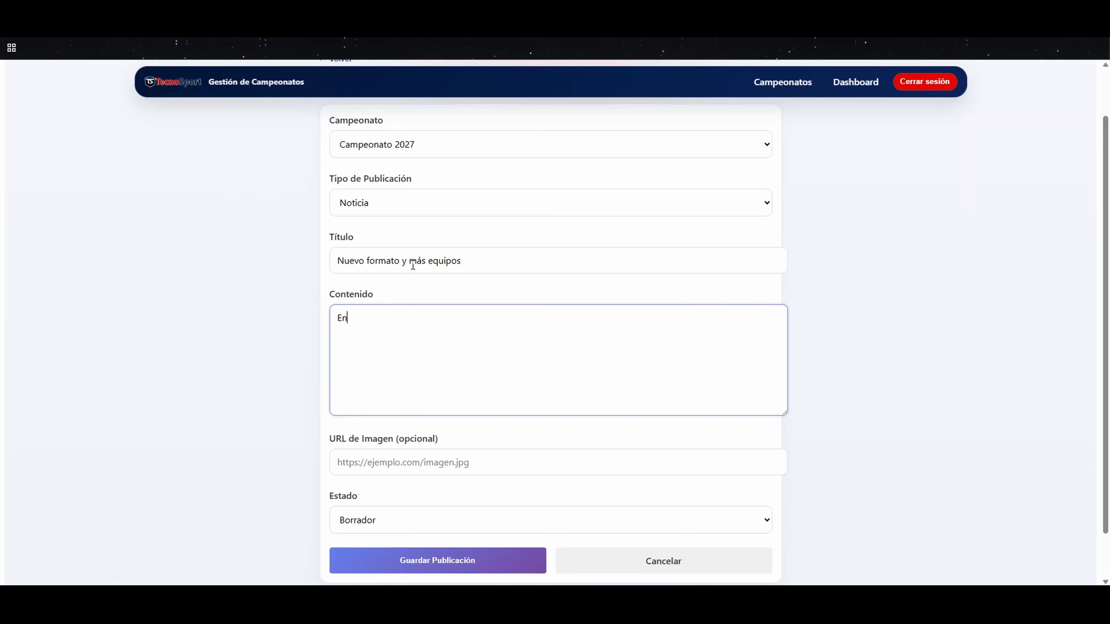
{"action": "type", "text": "o aceprta"}
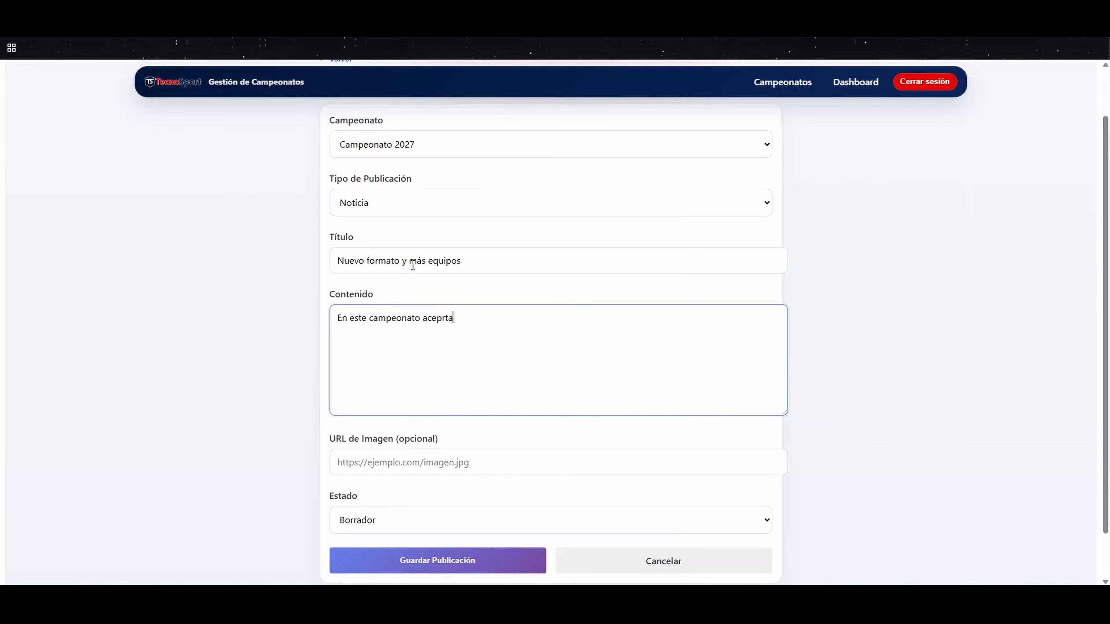
{"action": "type", "text": "taremos"}
{"action": "key", "text": "BackSpace"}
{"action": "key", "text": "BackSpace"}
{"action": "key", "text": "BackSpace"}
{"action": "key", "text": "BackSpace"}
{"action": "type", "text": "mos más jugadores"}
Step: Check the publication's image URL and status fields, then cancel the publication and return to the administration dashboard
{"action": "scroll", "coordinate": [451, 453], "scroll_direction": "down", "scroll_amount": 1}
{"action": "left_click", "coordinate": [369, 409]}
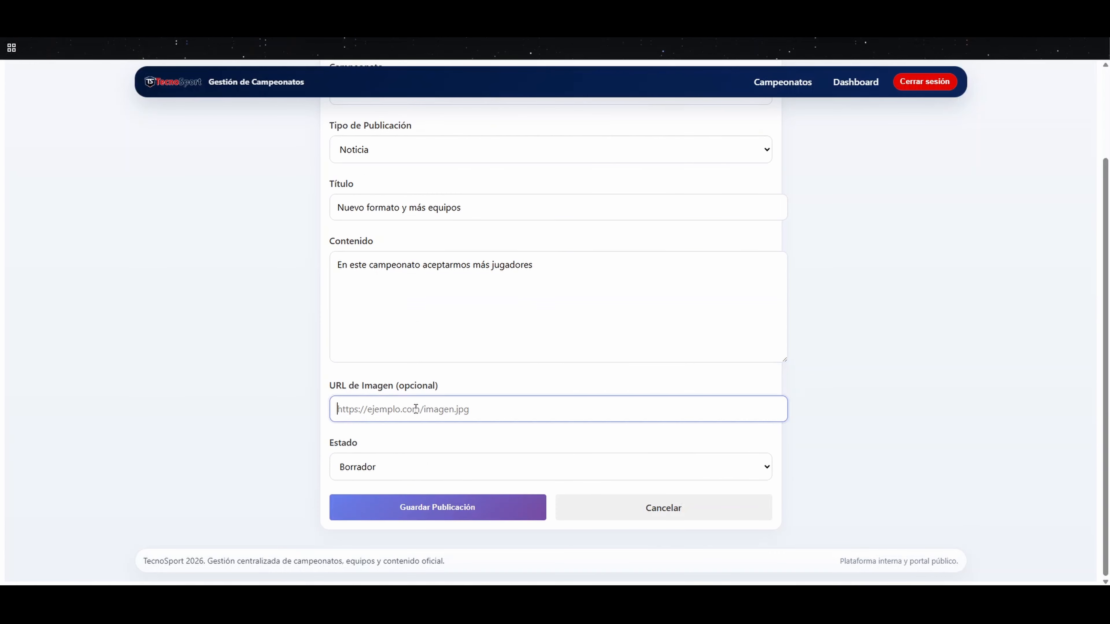
{"action": "left_click", "coordinate": [369, 467]}
{"action": "left_click", "coordinate": [362, 494]}
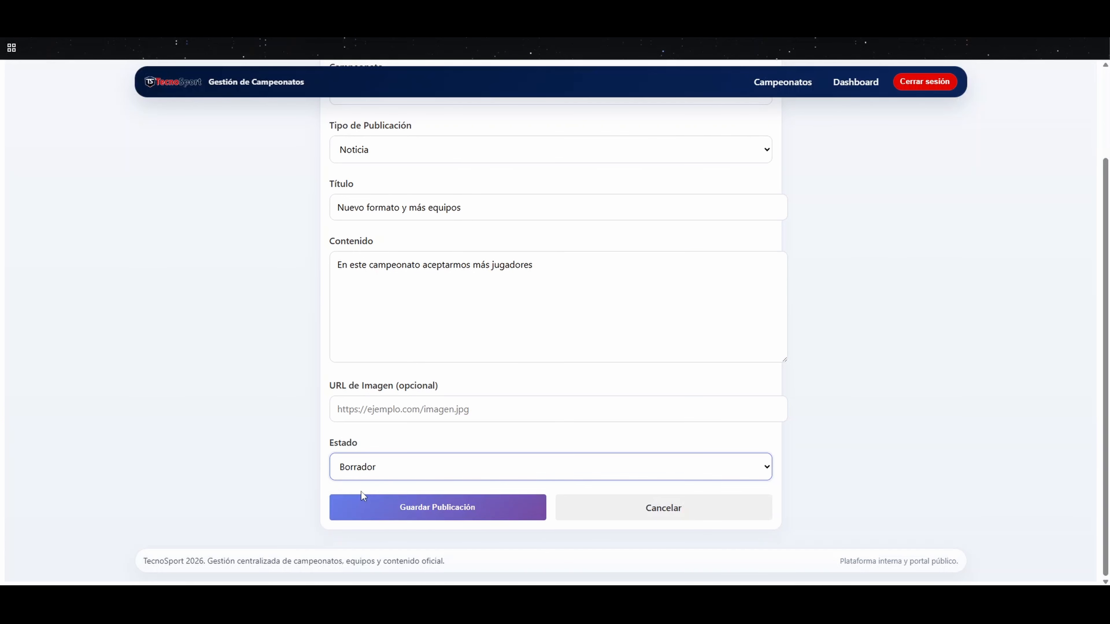
{"action": "left_click", "coordinate": [717, 518]}
{"action": "left_click", "coordinate": [162, 157]}
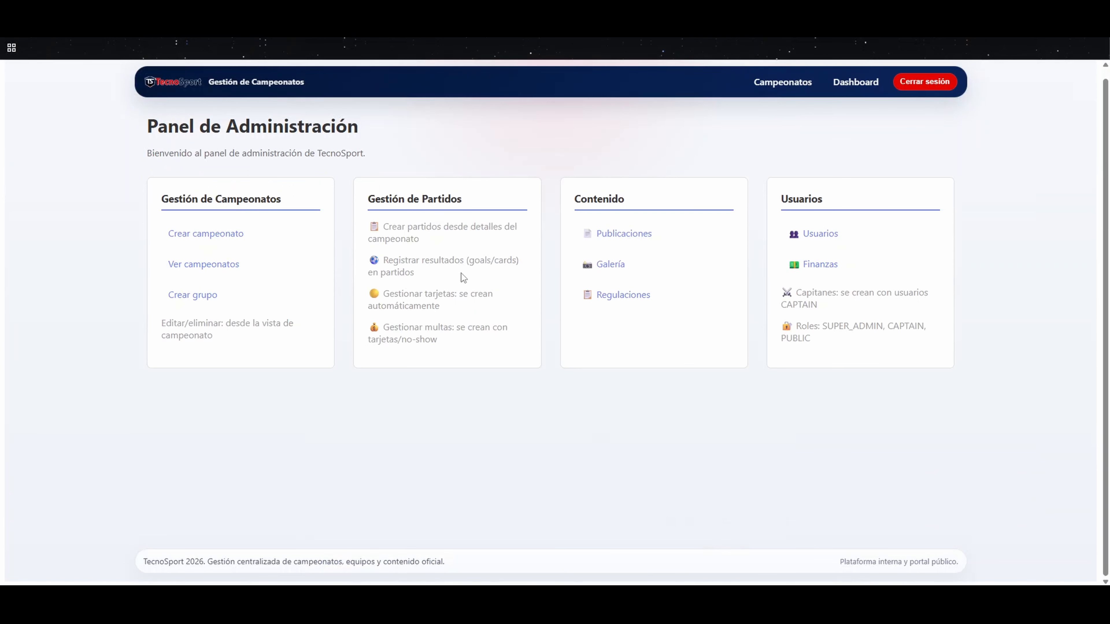
Step: Start a gallery photo upload for Campeonato 2027, look through its fields, cancel it and return to the dashboard
{"action": "left_click", "coordinate": [596, 264]}
{"action": "left_click", "coordinate": [185, 248]}
{"action": "left_click", "coordinate": [486, 197]}
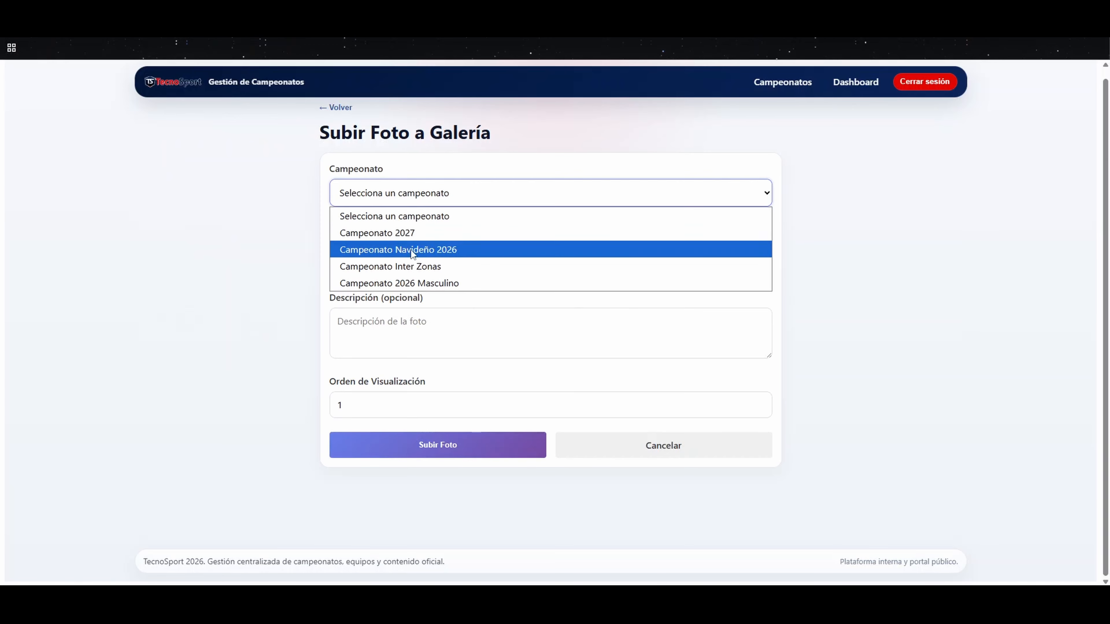
{"action": "left_click", "coordinate": [393, 233]}
{"action": "left_click", "coordinate": [359, 250]}
{"action": "left_click", "coordinate": [391, 328]}
{"action": "left_click", "coordinate": [359, 397]}
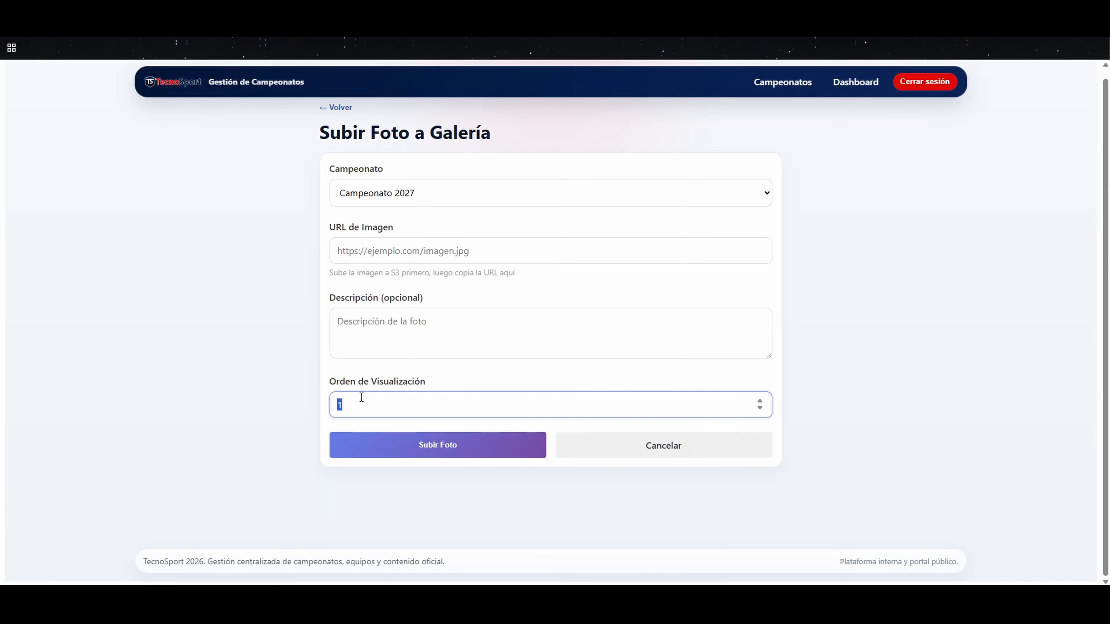
{"action": "left_click", "coordinate": [635, 435]}
{"action": "left_click", "coordinate": [168, 157]}
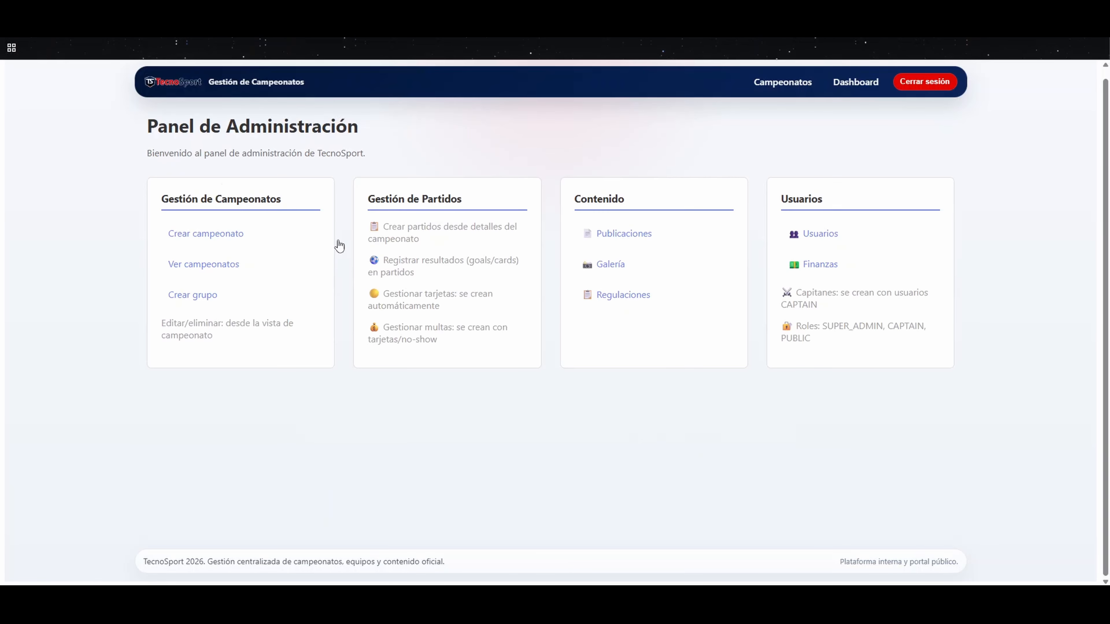
Step: Start a new regulation for Campeonato 2027, look through its fields, cancel it and return to the dashboard
{"action": "left_click", "coordinate": [621, 293]}
{"action": "left_click", "coordinate": [216, 264]}
{"action": "left_click", "coordinate": [451, 193]}
{"action": "left_click", "coordinate": [390, 232]}
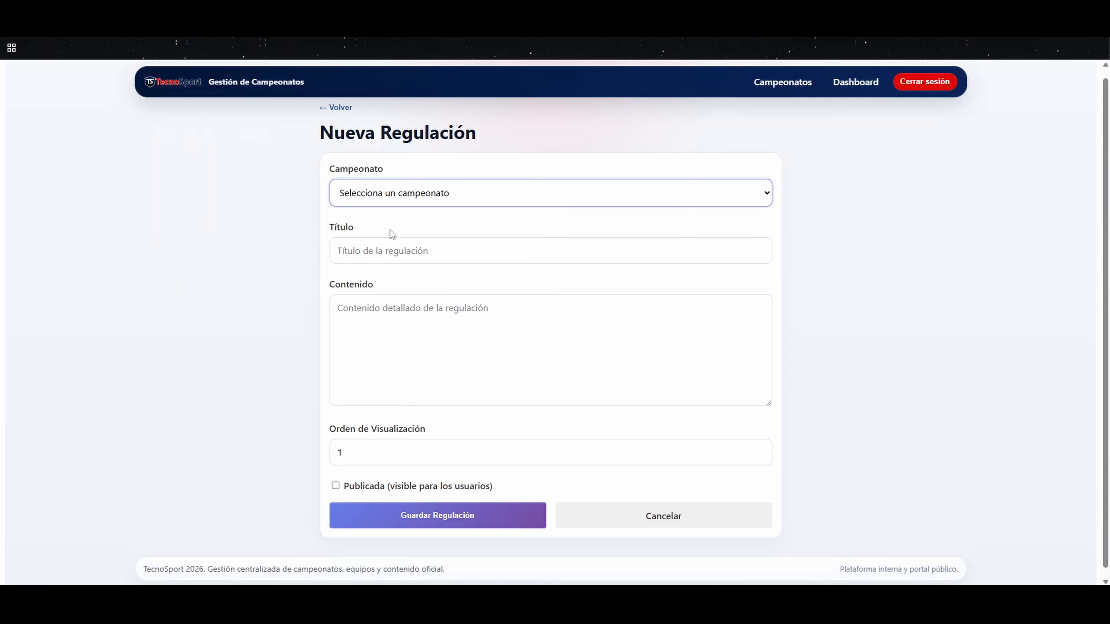
{"action": "left_click", "coordinate": [372, 251]}
{"action": "left_click", "coordinate": [370, 317]}
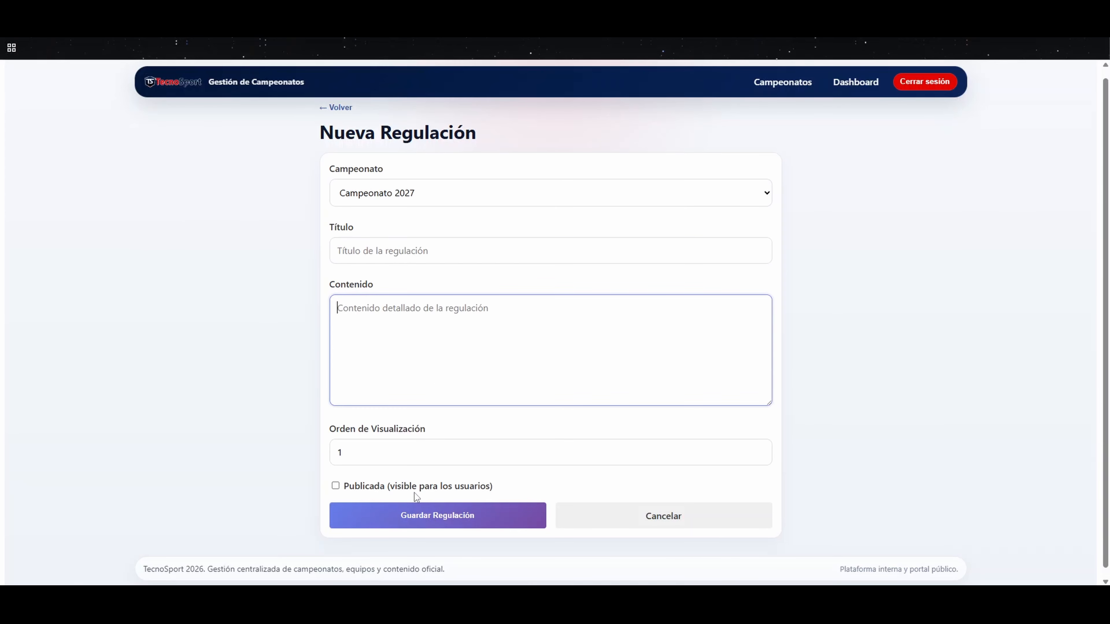
{"action": "left_click", "coordinate": [652, 515]}
{"action": "left_click", "coordinate": [169, 156]}
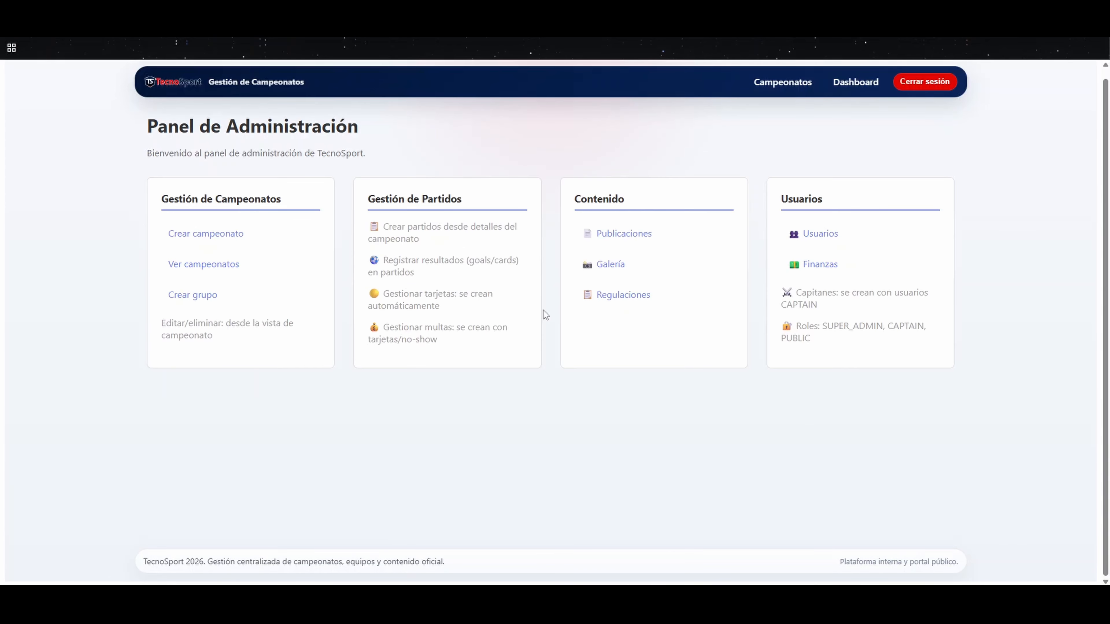
Step: Review the list of registered users and open the form for a new user
{"action": "left_click", "coordinate": [823, 239]}
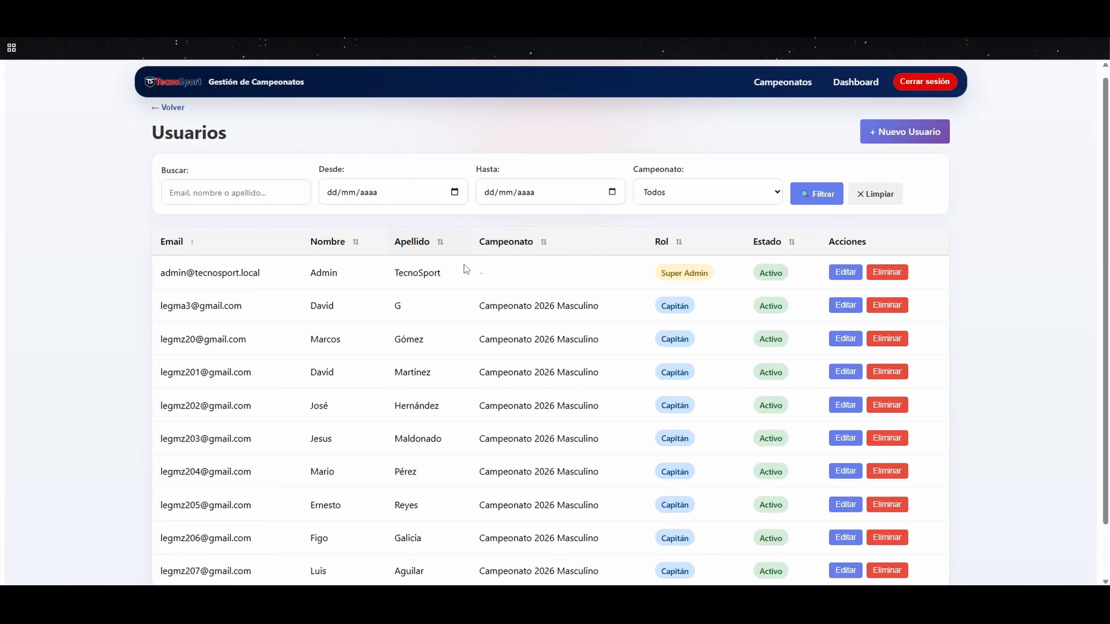
{"action": "scroll", "coordinate": [459, 288], "scroll_direction": "down", "scroll_amount": 2}
{"action": "scroll", "coordinate": [585, 337], "scroll_direction": "up", "scroll_amount": 3}
{"action": "left_click", "coordinate": [874, 141]}
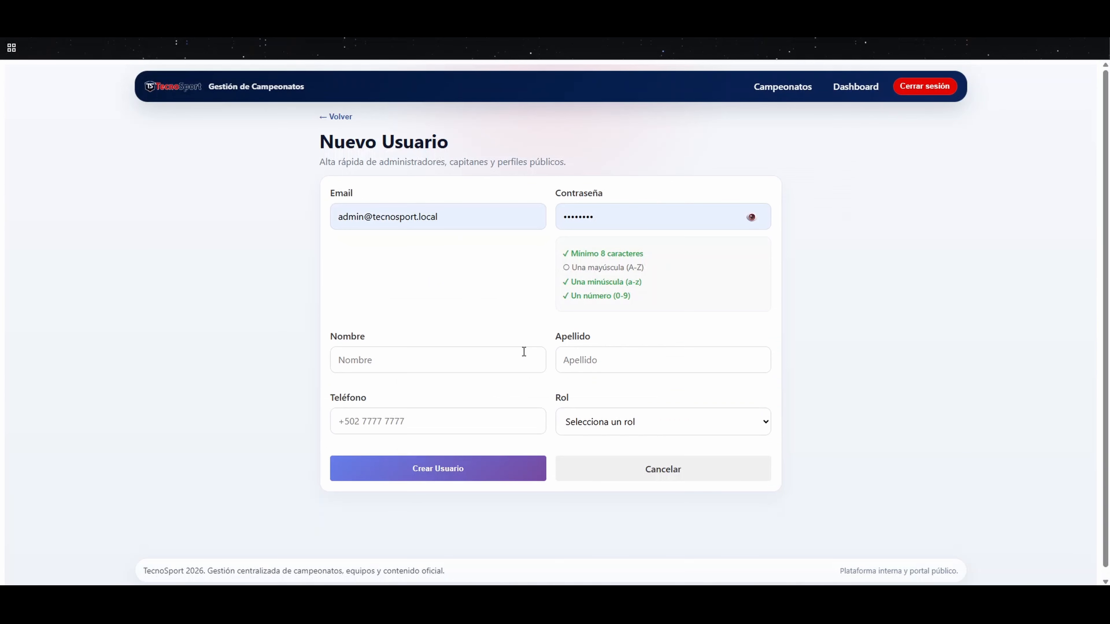
Step: Replace the prefilled login details with the new user's e-mail and account password
{"action": "left_click_drag", "start_coordinate": [455, 219], "coordinate": [275, 203]}
{"action": "key", "text": "BackSpace"}
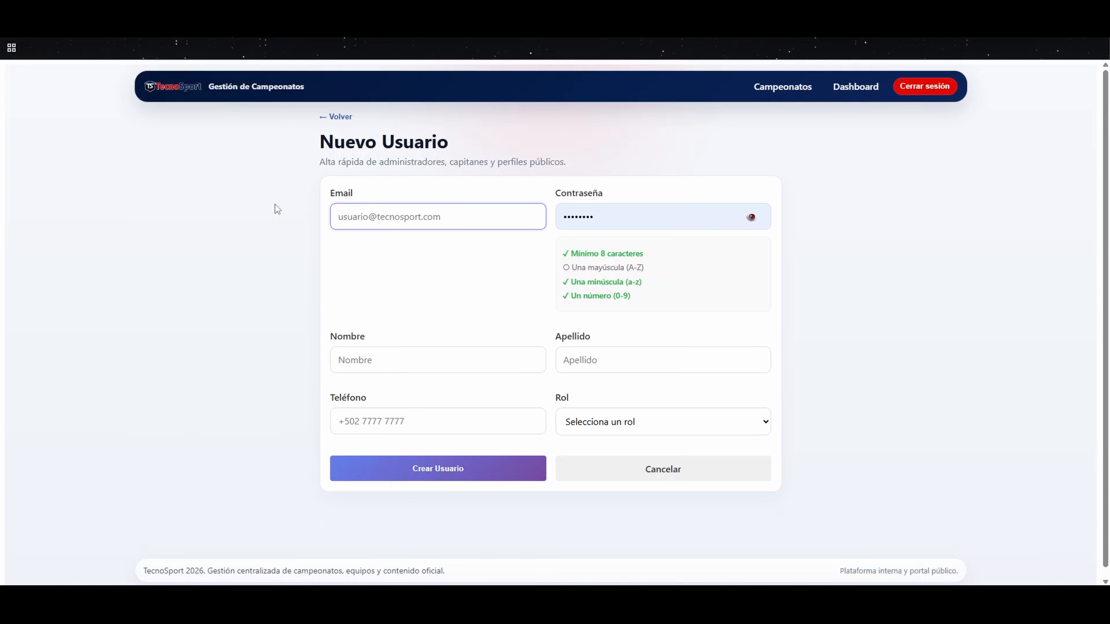
{"action": "left_click", "coordinate": [602, 222]}
{"action": "left_click_drag", "start_coordinate": [602, 223], "coordinate": [555, 230]}
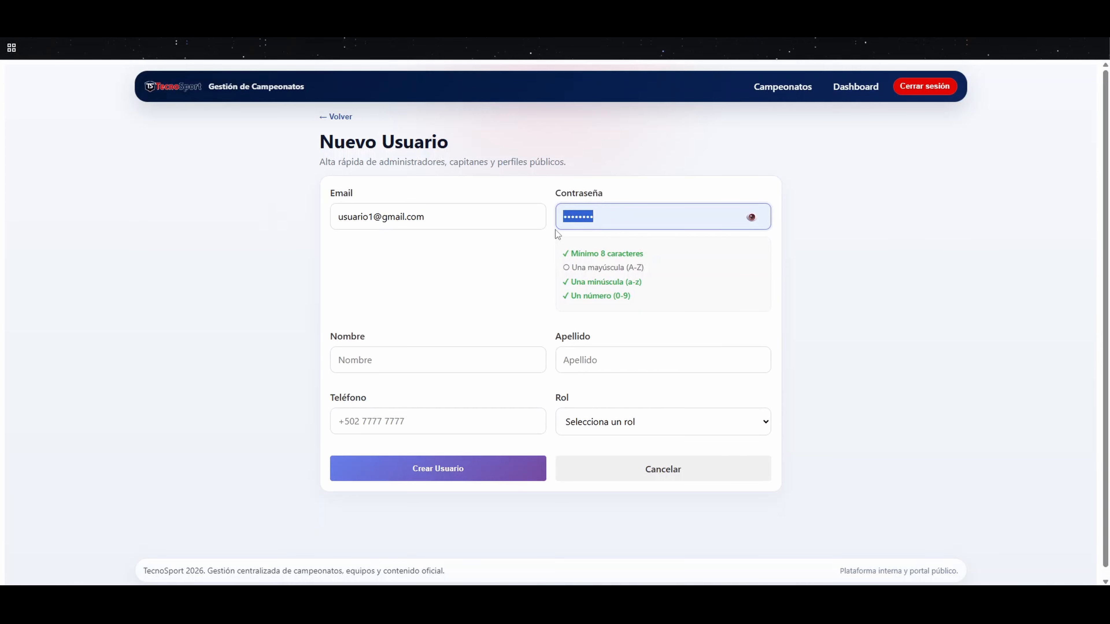
{"action": "type", "text": "••••••••"}
Step: Fill in the new user's first name, last name and phone number
{"action": "left_click", "coordinate": [368, 357]}
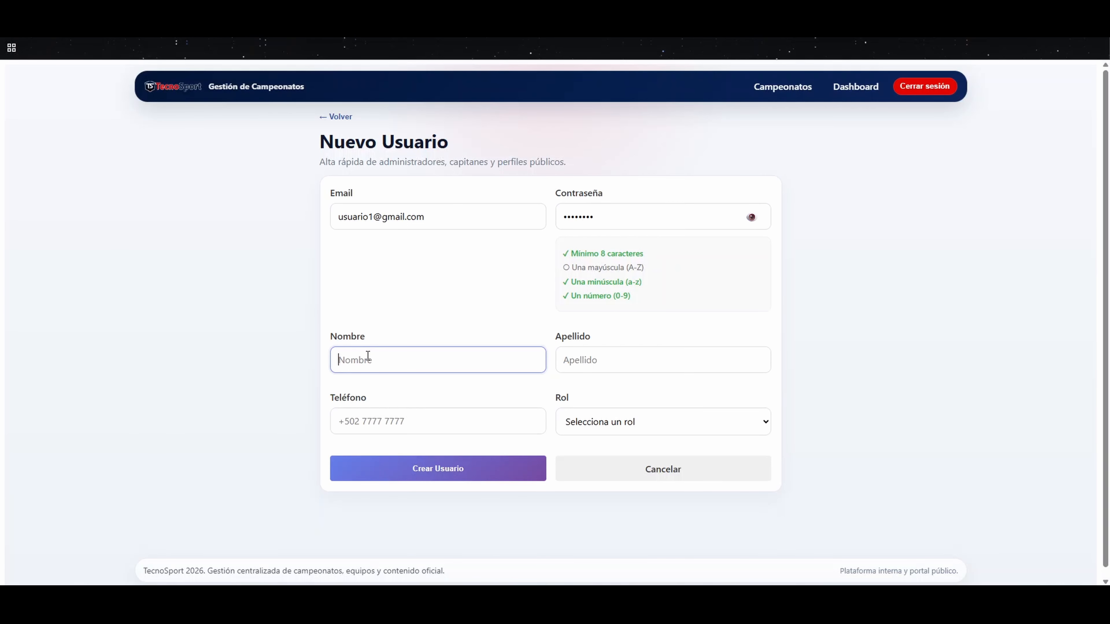
{"action": "key", "text": "Tab"}
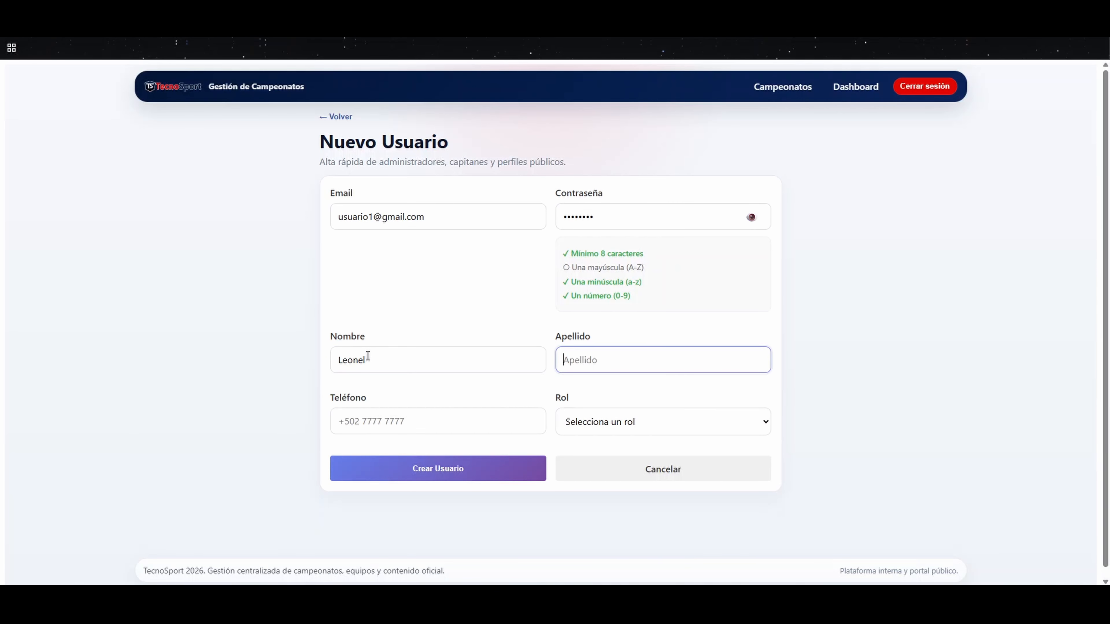
{"action": "left_click", "coordinate": [390, 431]}
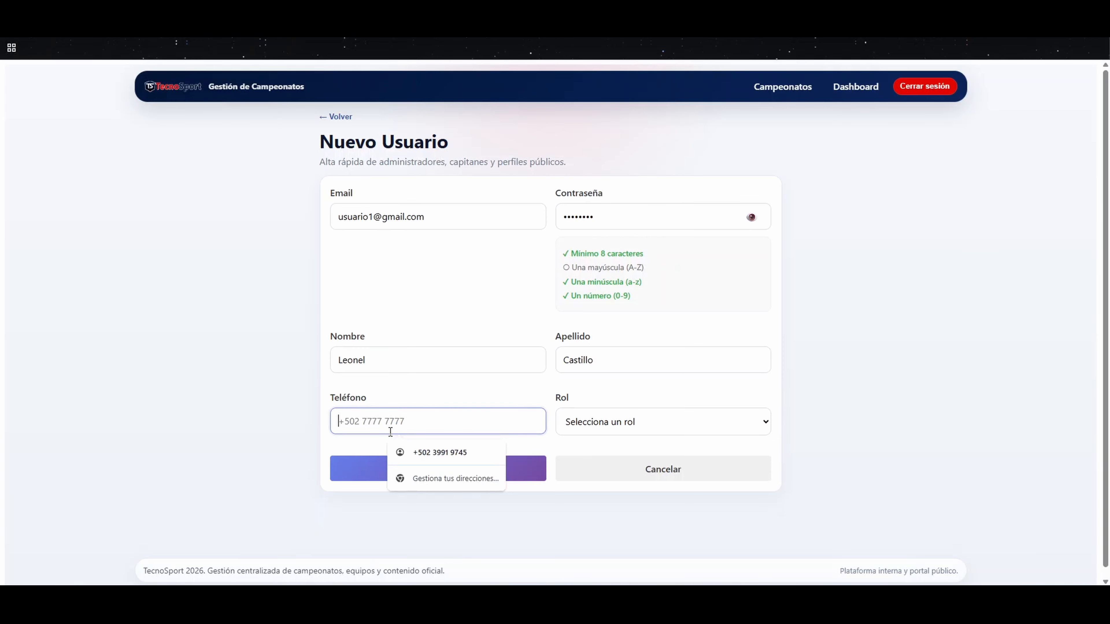
{"action": "type", "text": "33484137"}
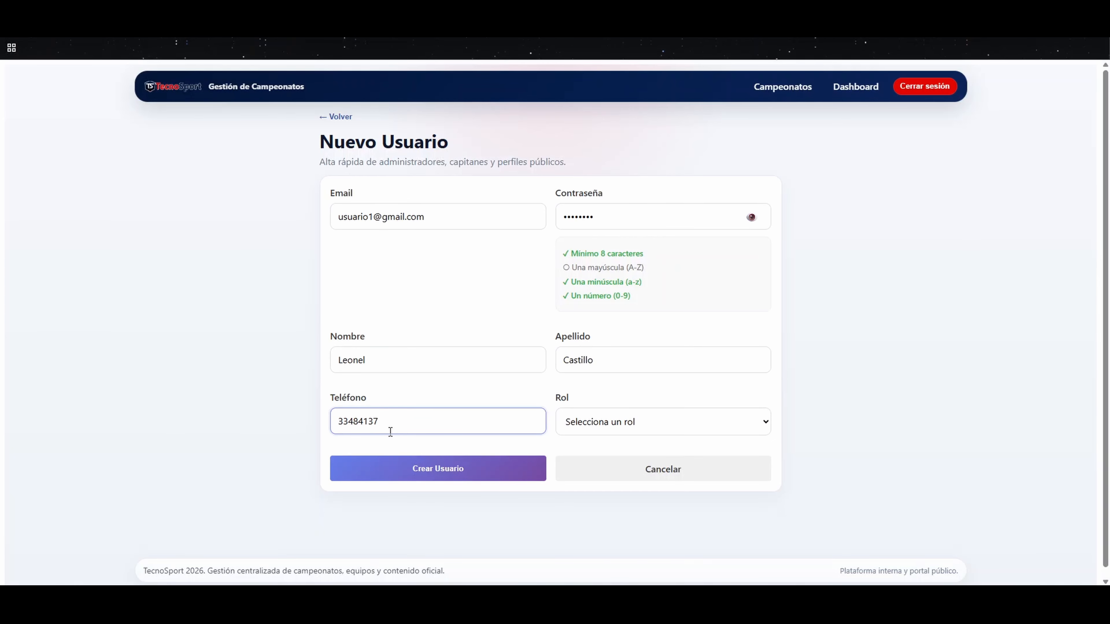
{"action": "key", "text": "Tab"}
Step: Compare the form fields for the Capitán, Super Admin and Público roles, and set the new user's role to Capitán
{"action": "left_click", "coordinate": [646, 418]}
{"action": "left_click", "coordinate": [588, 479]}
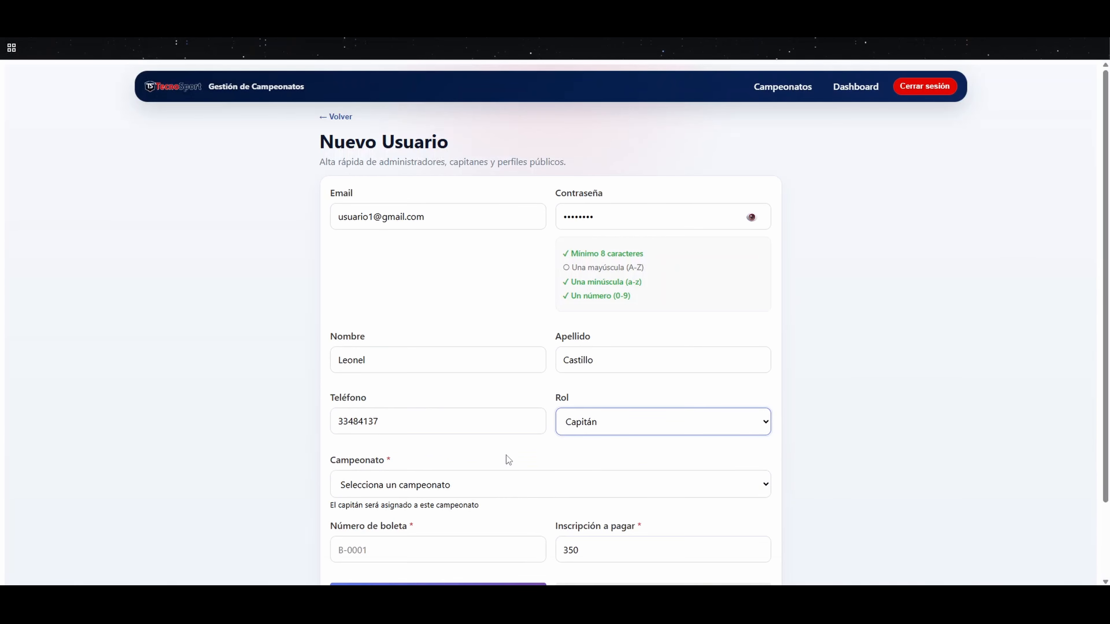
{"action": "scroll", "coordinate": [506, 456], "scroll_direction": "down", "scroll_amount": 3}
{"action": "left_click", "coordinate": [614, 334]}
{"action": "left_click", "coordinate": [617, 372]}
{"action": "left_click", "coordinate": [607, 412]}
{"action": "left_click", "coordinate": [606, 485]}
{"action": "left_click", "coordinate": [604, 414]}
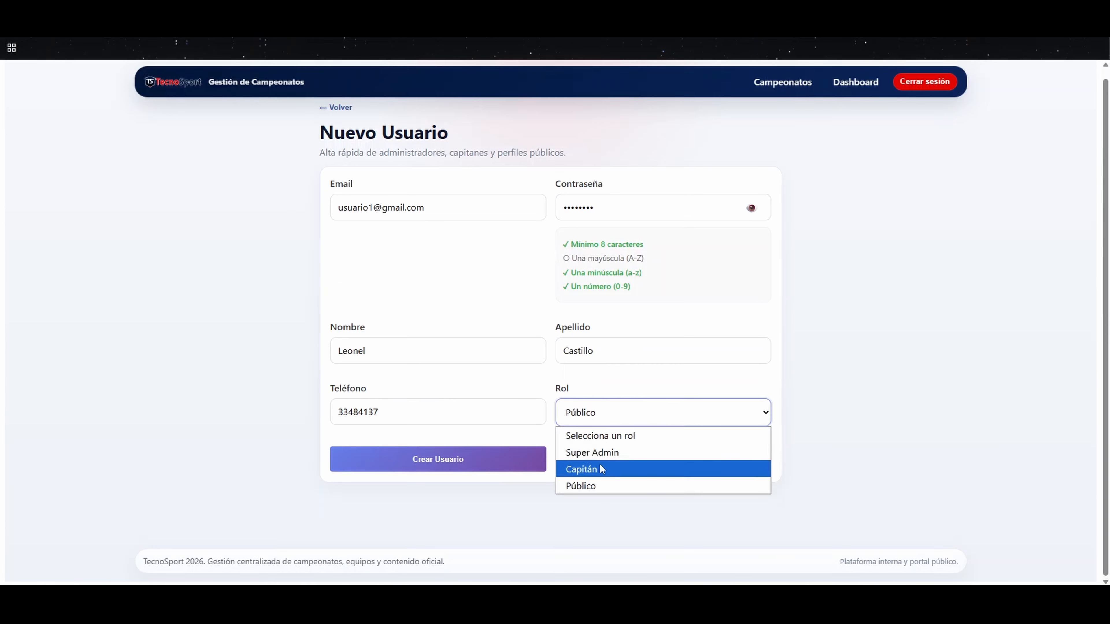
{"action": "left_click", "coordinate": [581, 469]}
Step: Assign the captain to Campeonato 2027, enter the payment slip number, set the registration fee to 500 and create the user
{"action": "scroll", "coordinate": [601, 469], "scroll_direction": "down", "scroll_amount": 2}
{"action": "left_click", "coordinate": [408, 395]}
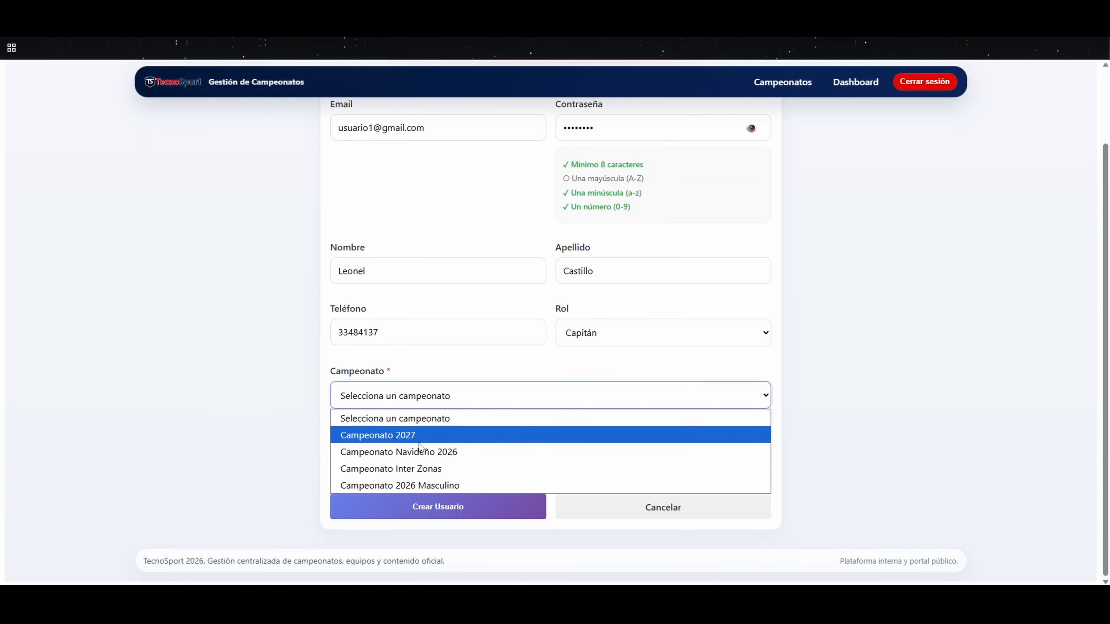
{"action": "left_click", "coordinate": [399, 436]}
{"action": "left_click", "coordinate": [377, 460]}
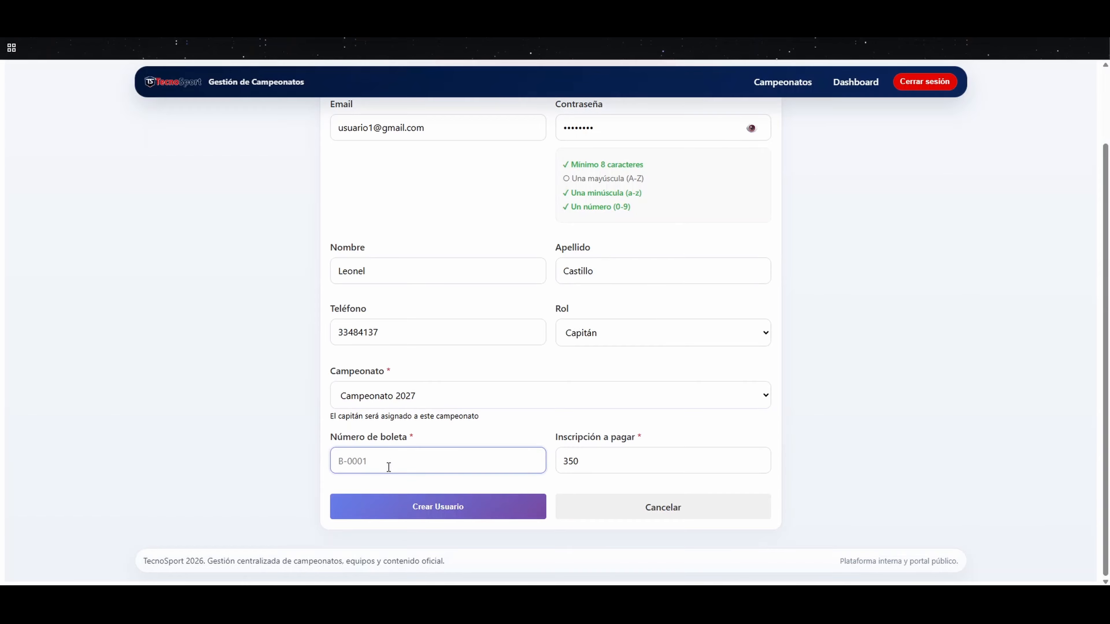
{"action": "key", "text": "Tab"}
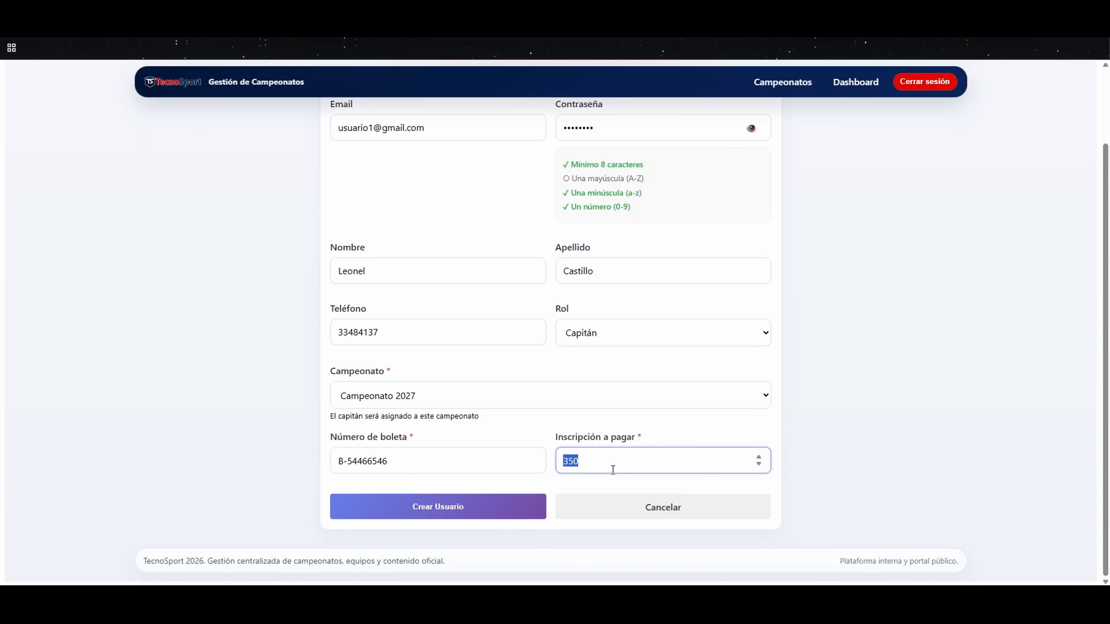
{"action": "type", "text": "500"}
{"action": "left_click", "coordinate": [481, 513]}
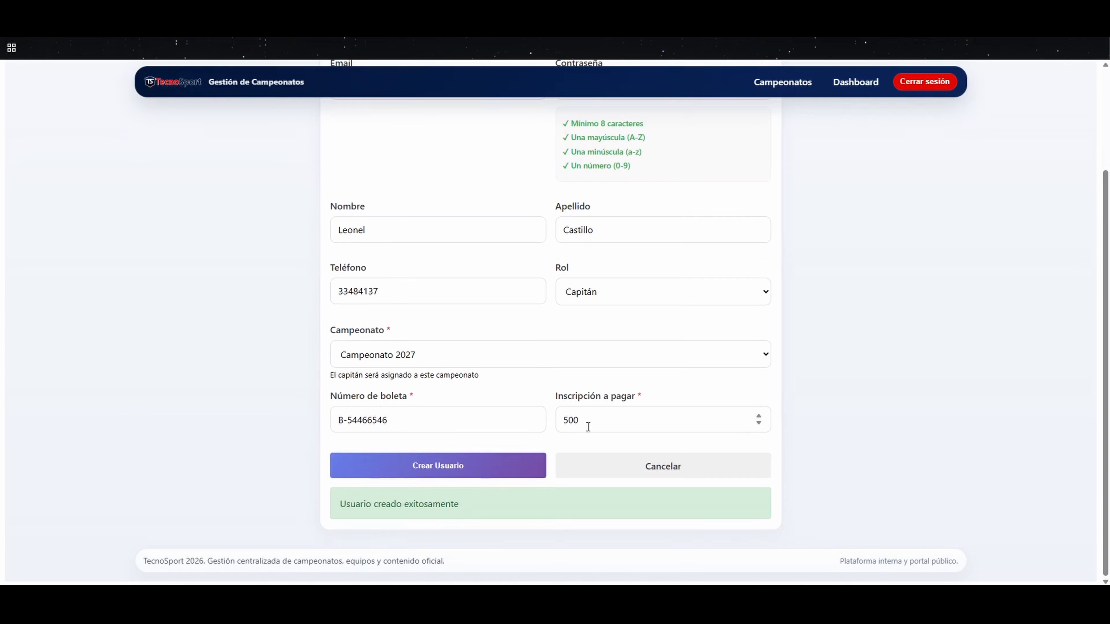
Step: Look through the users list after creating the captain
{"action": "left_click", "coordinate": [987, 206]}
{"action": "scroll", "coordinate": [947, 305], "scroll_direction": "up", "scroll_amount": 3}
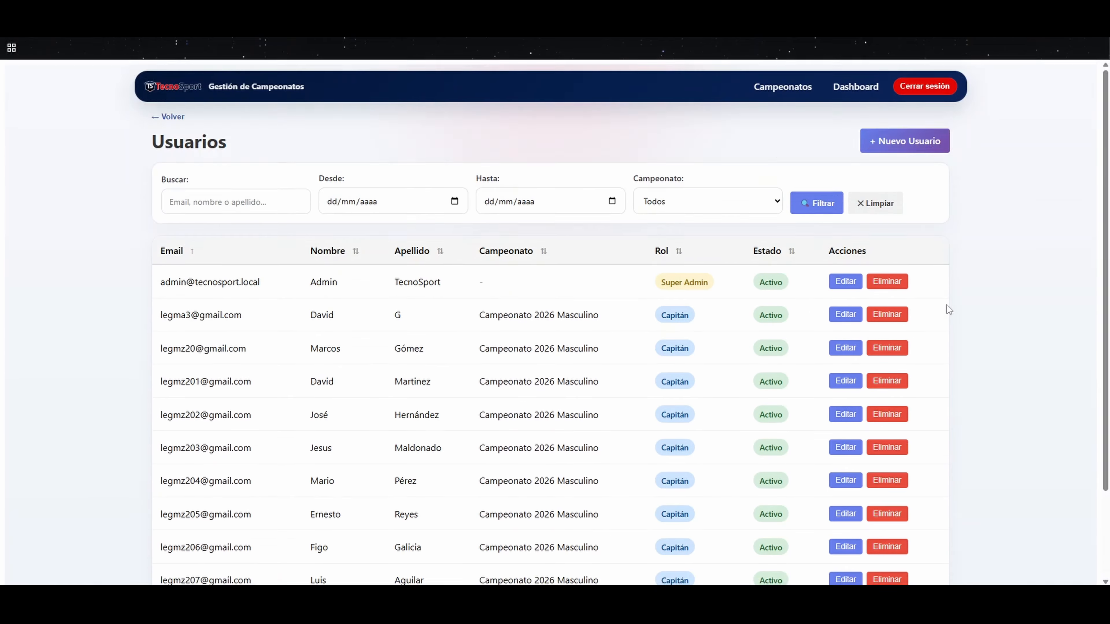
{"action": "scroll", "coordinate": [875, 341], "scroll_direction": "down", "scroll_amount": 3}
{"action": "scroll", "coordinate": [769, 389], "scroll_direction": "up", "scroll_amount": 5}
Step: Open the finances summary by team and review the account details of Los Supers Starts
{"action": "left_click", "coordinate": [856, 82]}
{"action": "left_click", "coordinate": [835, 276]}
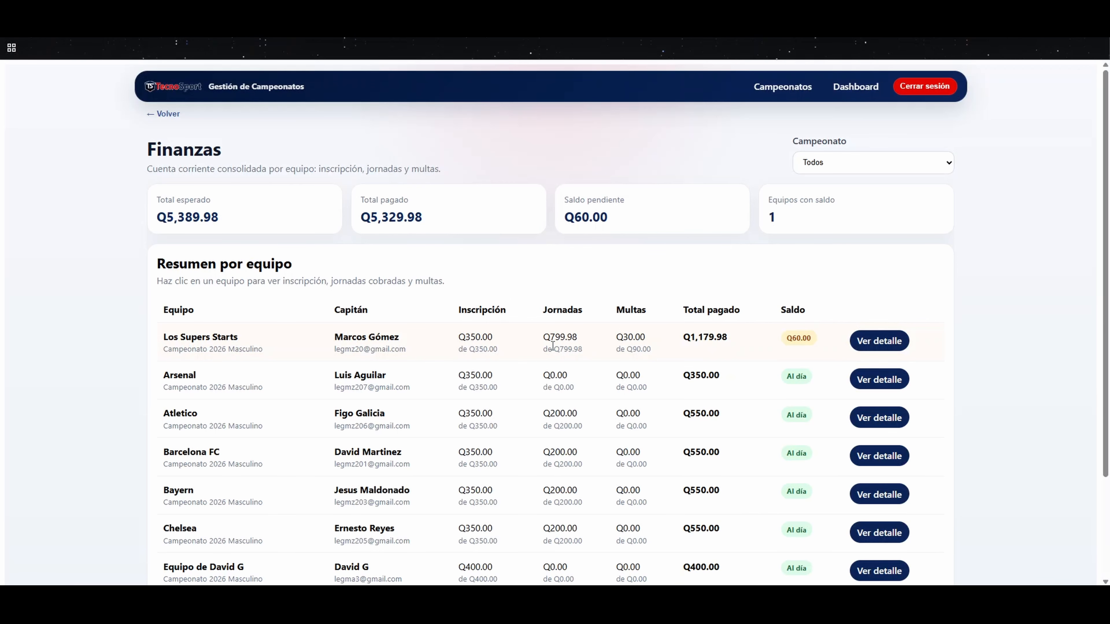
{"action": "scroll", "coordinate": [758, 367], "scroll_direction": "down", "scroll_amount": 5}
{"action": "scroll", "coordinate": [759, 367], "scroll_direction": "up", "scroll_amount": 5}
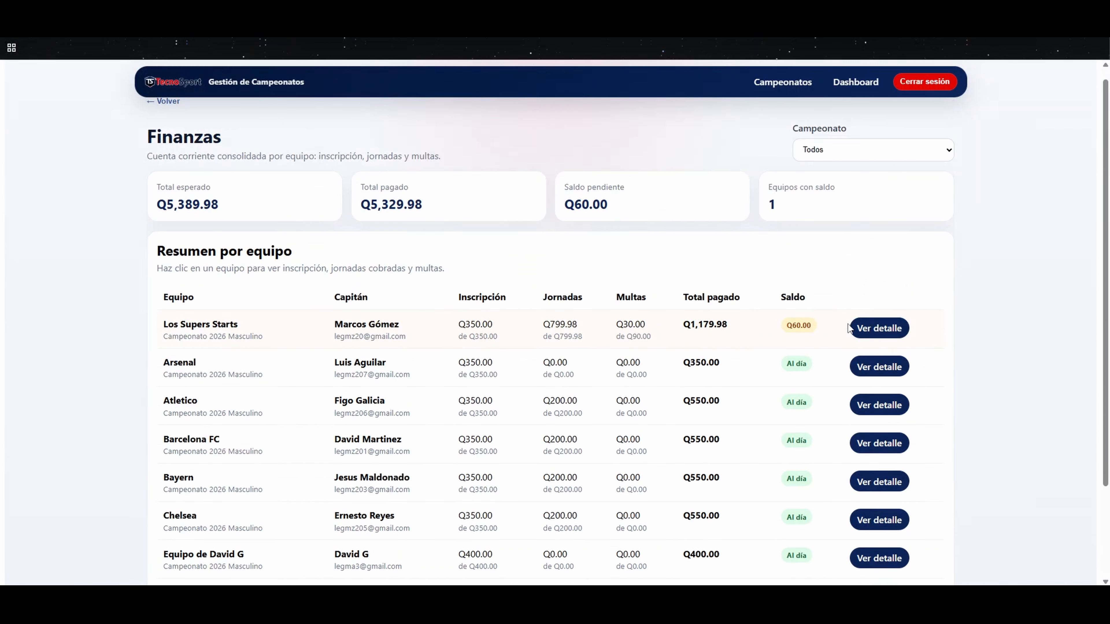
{"action": "left_click", "coordinate": [879, 340]}
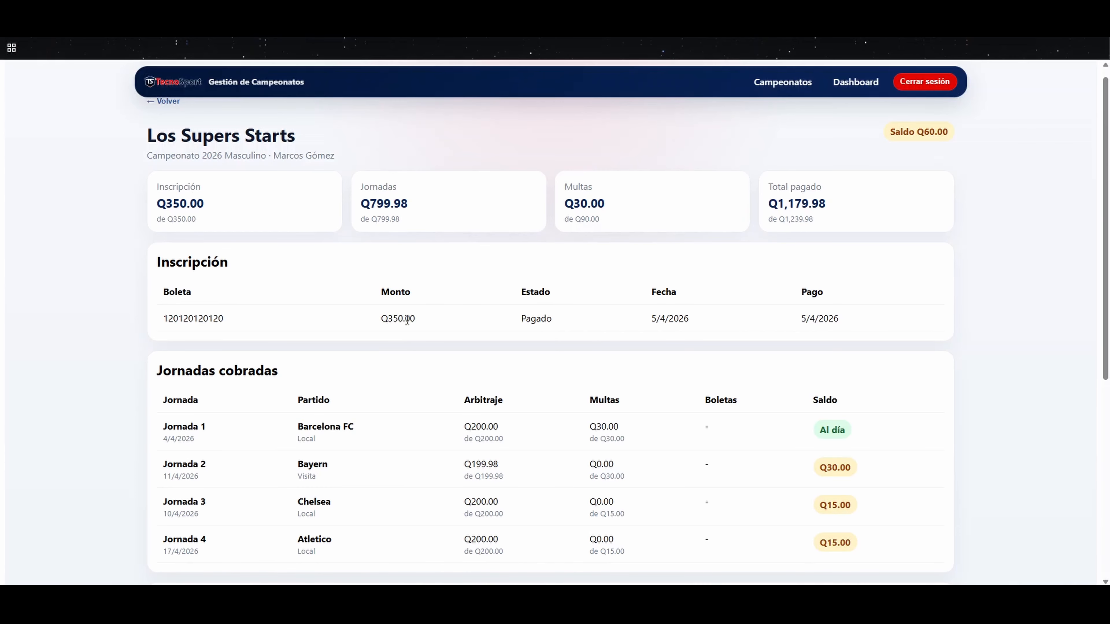
{"action": "scroll", "coordinate": [523, 357], "scroll_direction": "down", "scroll_amount": 3}
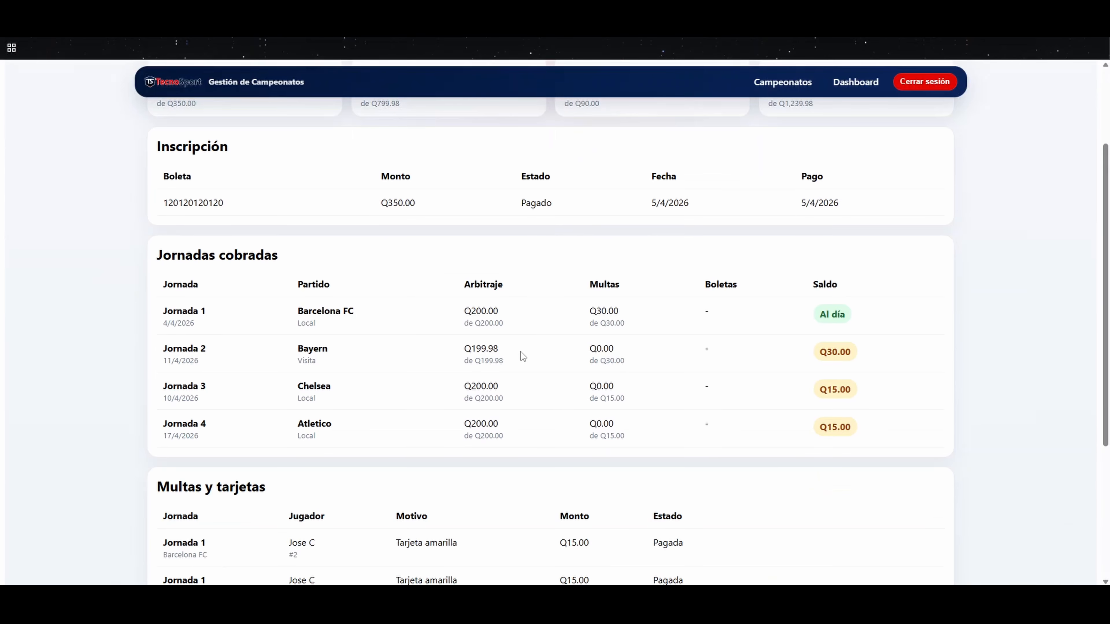
Step: Mark both pending Jornada 2 yellow-card fines of Los Supers Starts as paid and review the updated account
{"action": "scroll", "coordinate": [555, 431], "scroll_direction": "down", "scroll_amount": 6}
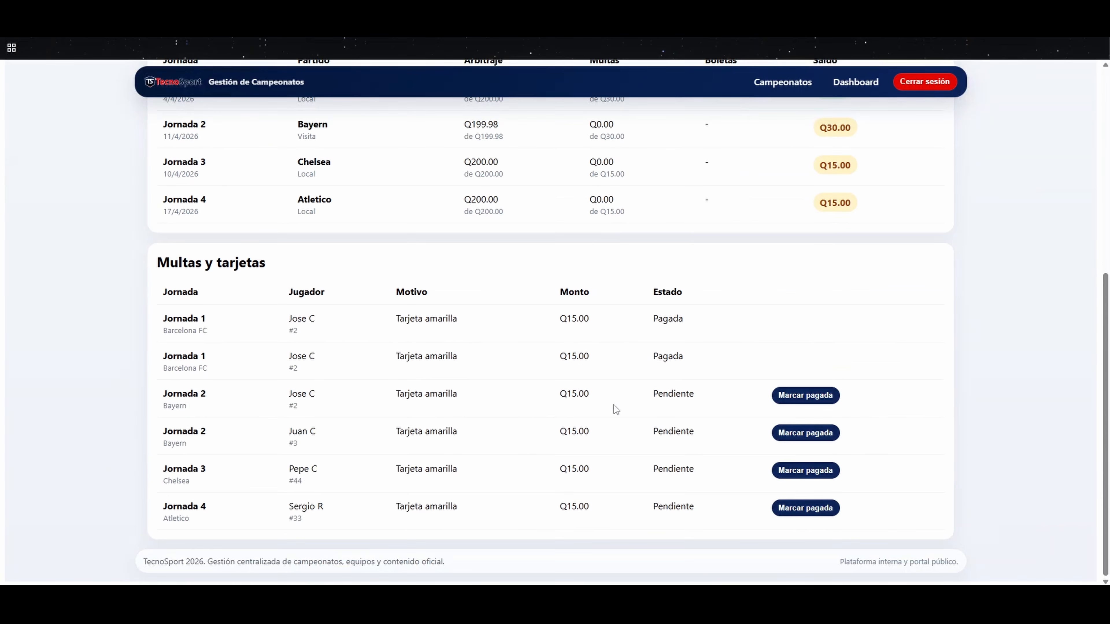
{"action": "left_click", "coordinate": [785, 397]}
{"action": "scroll", "coordinate": [675, 442], "scroll_direction": "up", "scroll_amount": 3}
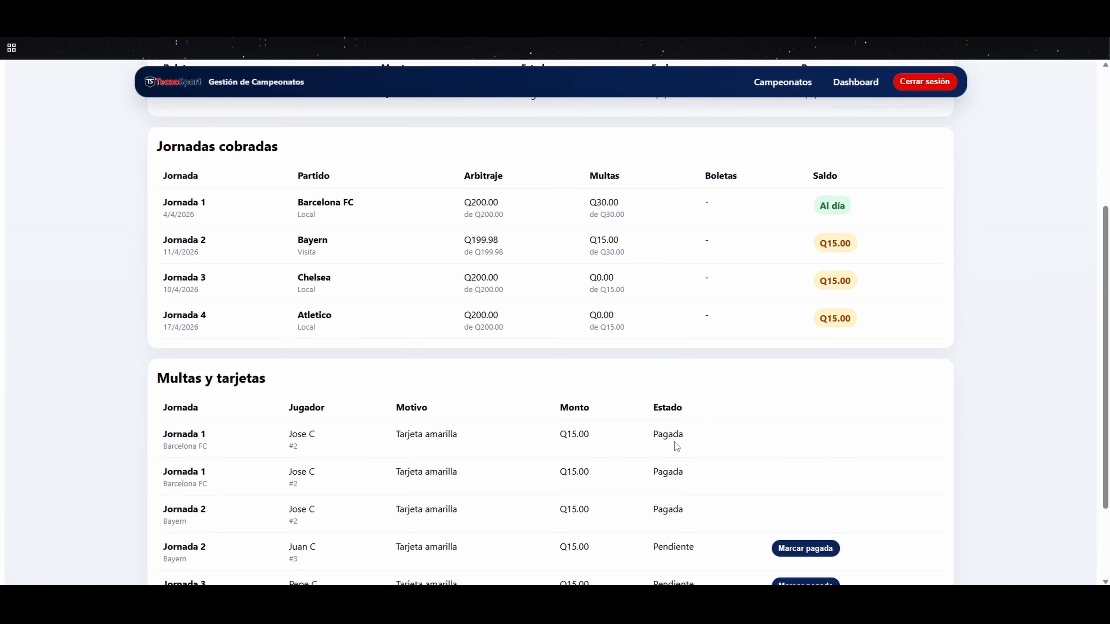
{"action": "scroll", "coordinate": [675, 442], "scroll_direction": "down", "scroll_amount": 3}
{"action": "left_click", "coordinate": [806, 433]}
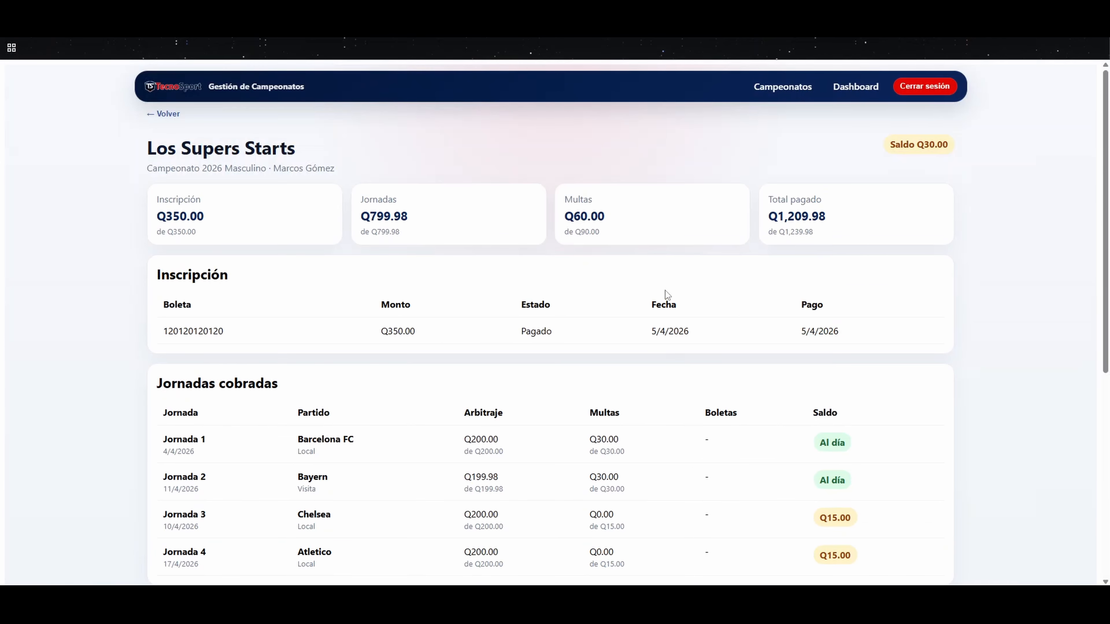
{"action": "scroll", "coordinate": [548, 327], "scroll_direction": "down", "scroll_amount": 9}
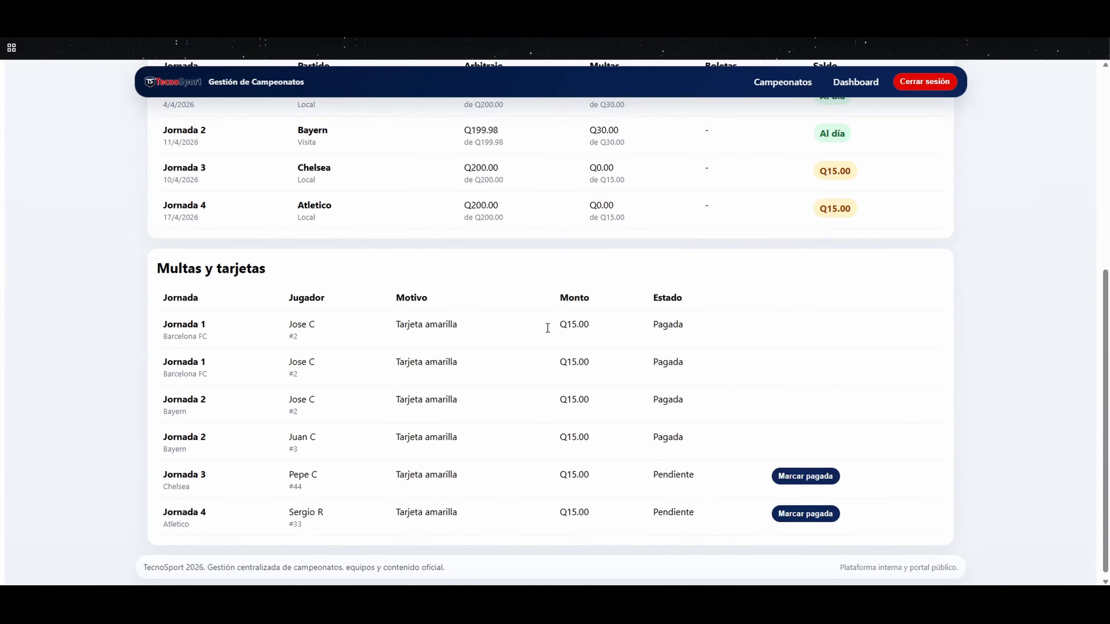
{"action": "scroll", "coordinate": [547, 327], "scroll_direction": "up", "scroll_amount": 9}
Step: Return to the finances summary, look through both pages of teams and open the account details of the Campeonato 2027 team
{"action": "left_click", "coordinate": [162, 113]}
{"action": "left_click", "coordinate": [621, 525]}
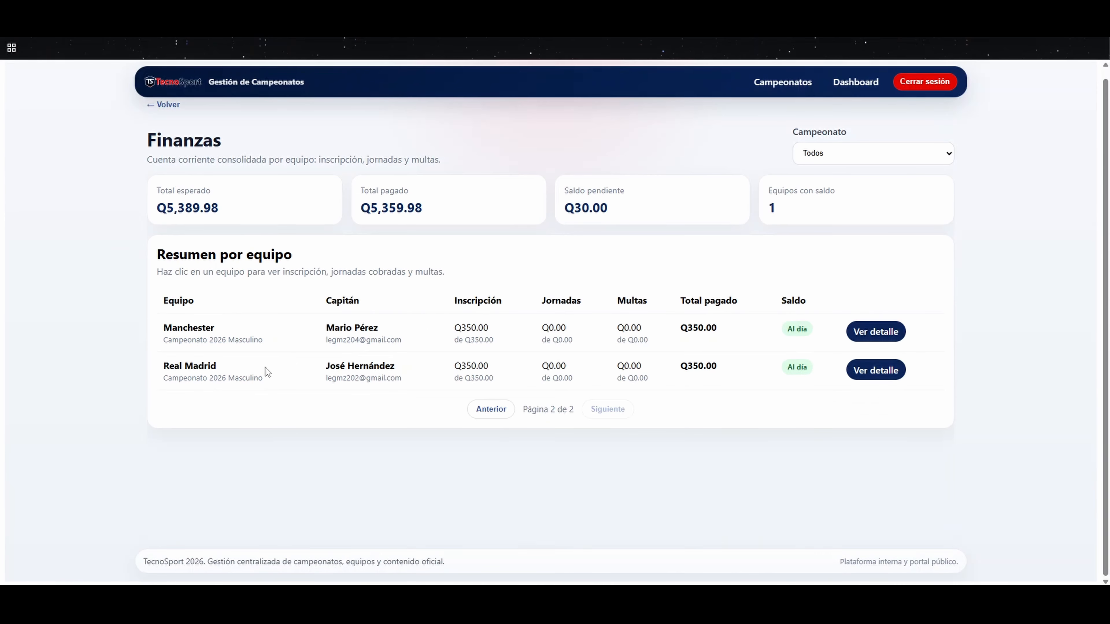
{"action": "left_click", "coordinate": [491, 409]}
{"action": "scroll", "coordinate": [336, 425], "scroll_direction": "down", "scroll_amount": 2}
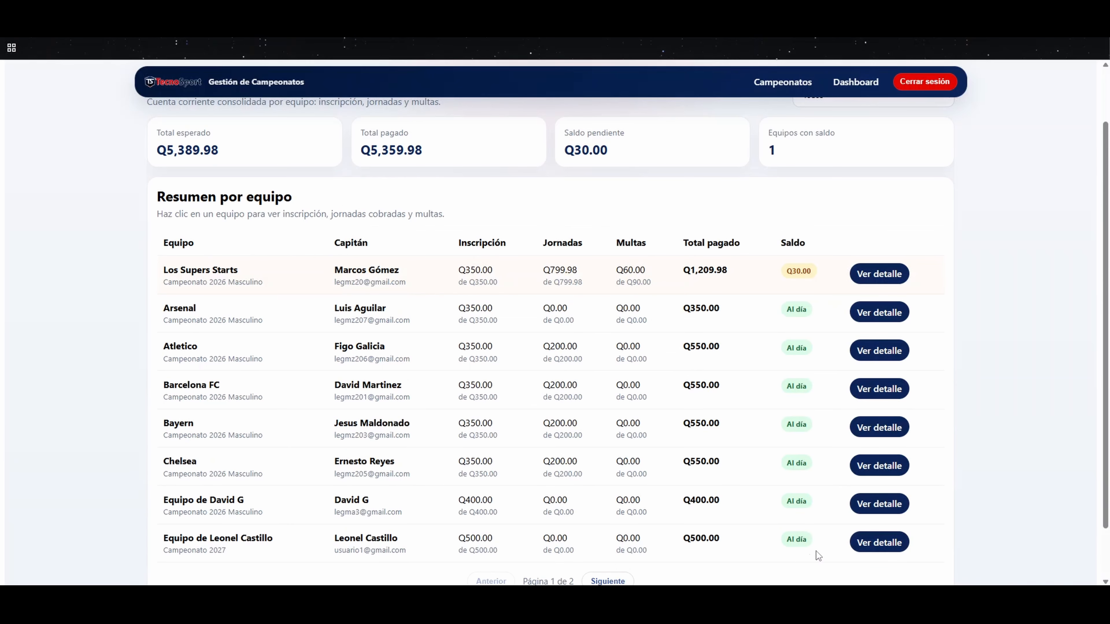
{"action": "left_click", "coordinate": [881, 547]}
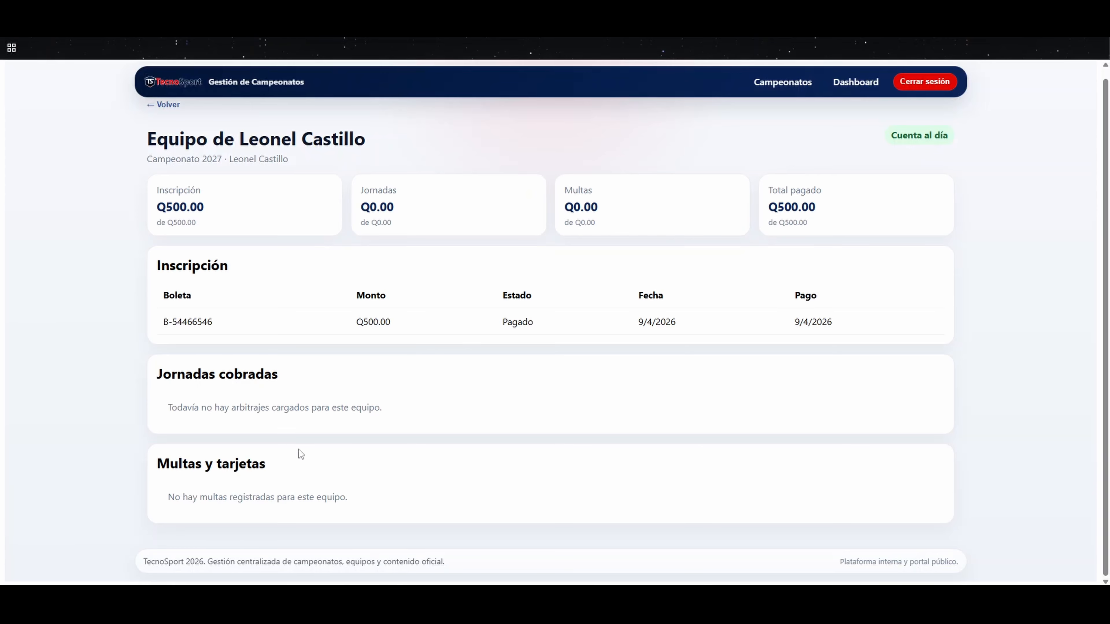
Step: Leave the team's account details, return to the administration dashboard and open the championships view
{"action": "left_click", "coordinate": [163, 105]}
{"action": "left_click", "coordinate": [856, 82]}
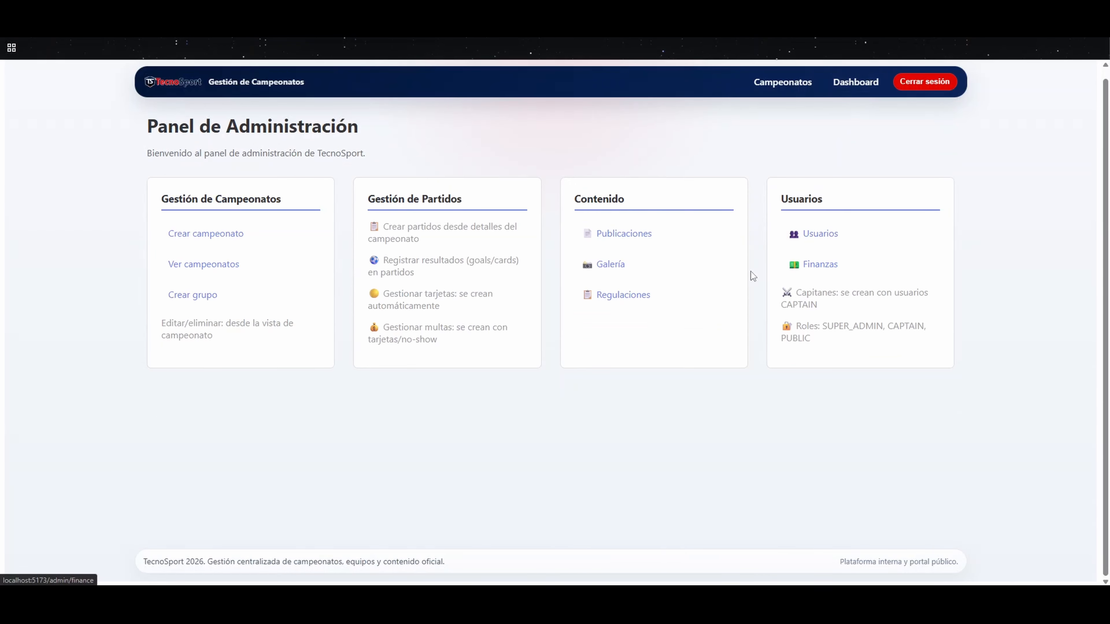
{"action": "left_click", "coordinate": [782, 83]}
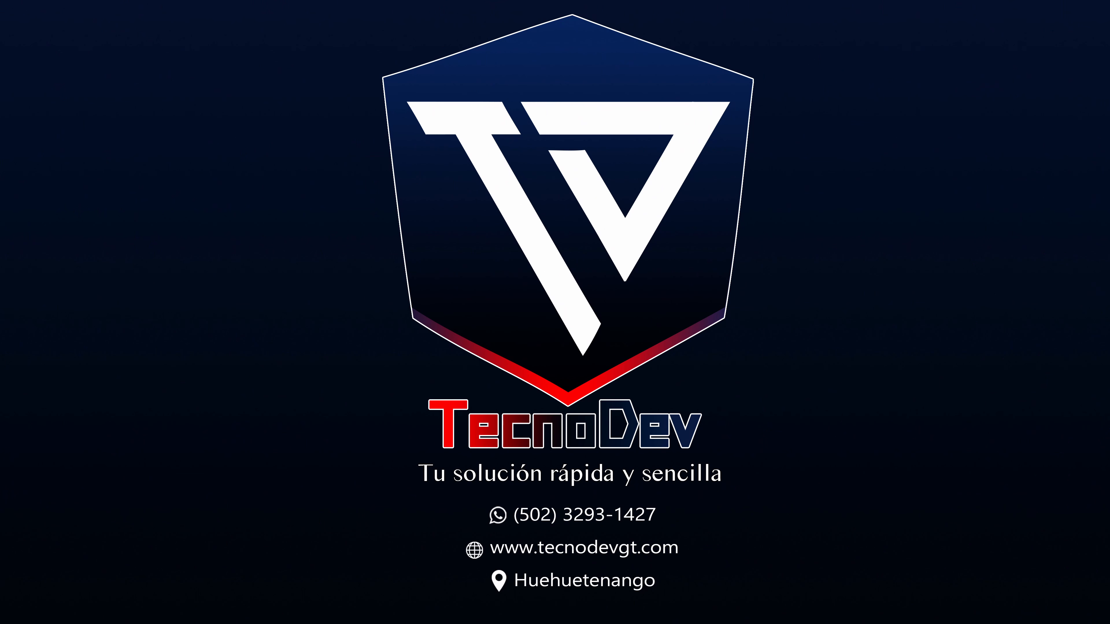